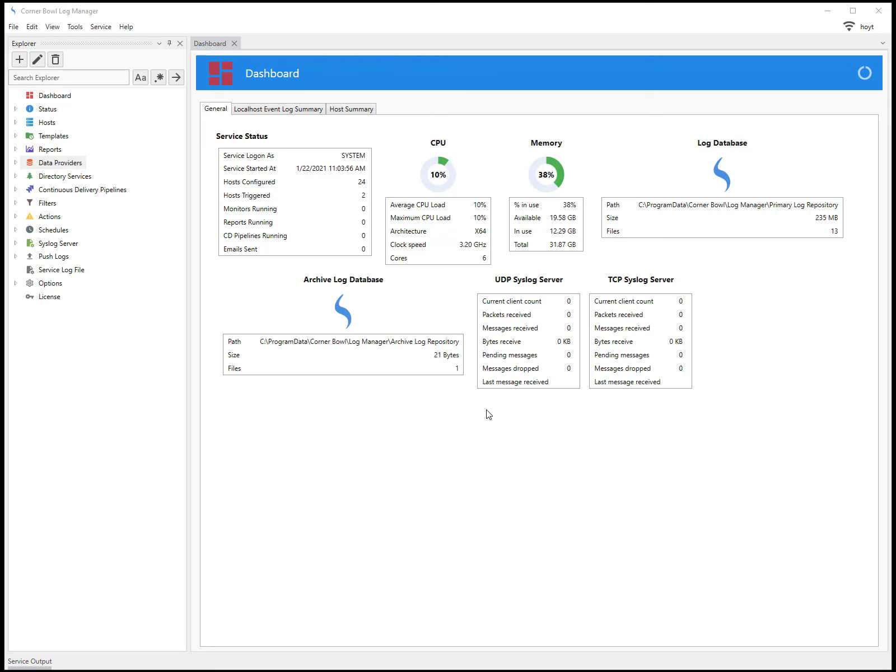
- Launch the Onboarding Wizard from Tools and move past the welcome page to the service logon settings
left_click(75, 27)
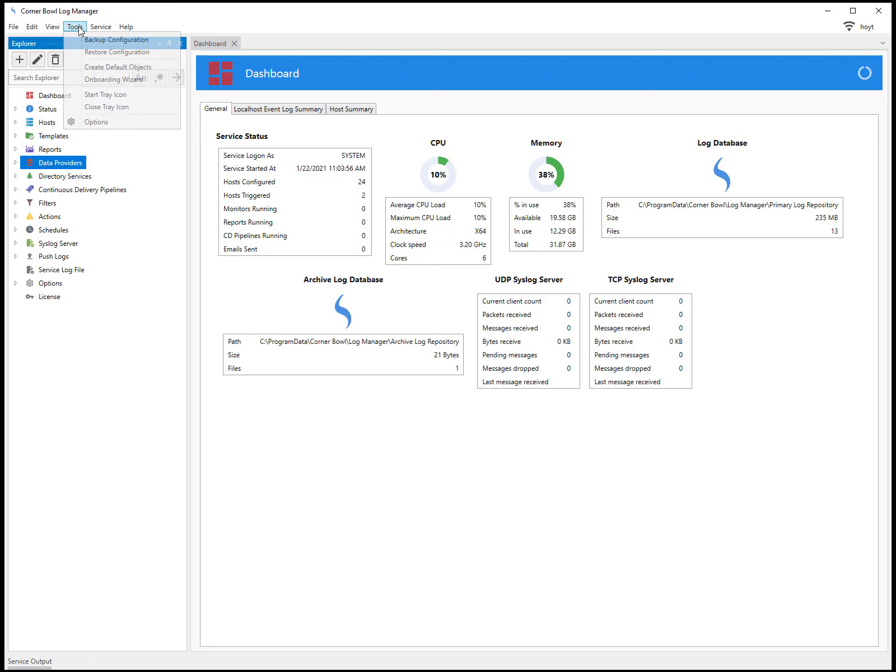
left_click(97, 79)
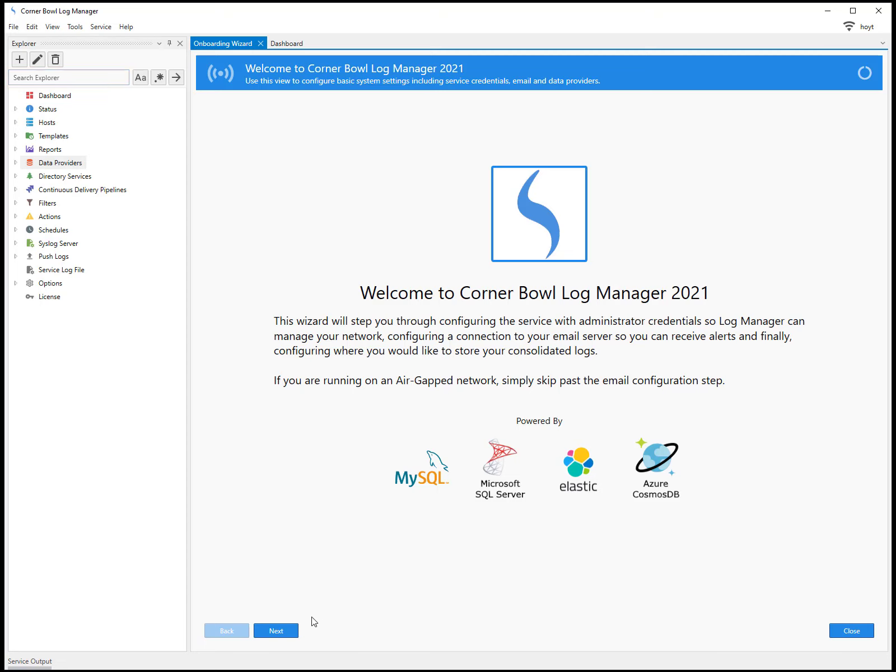
left_click(297, 630)
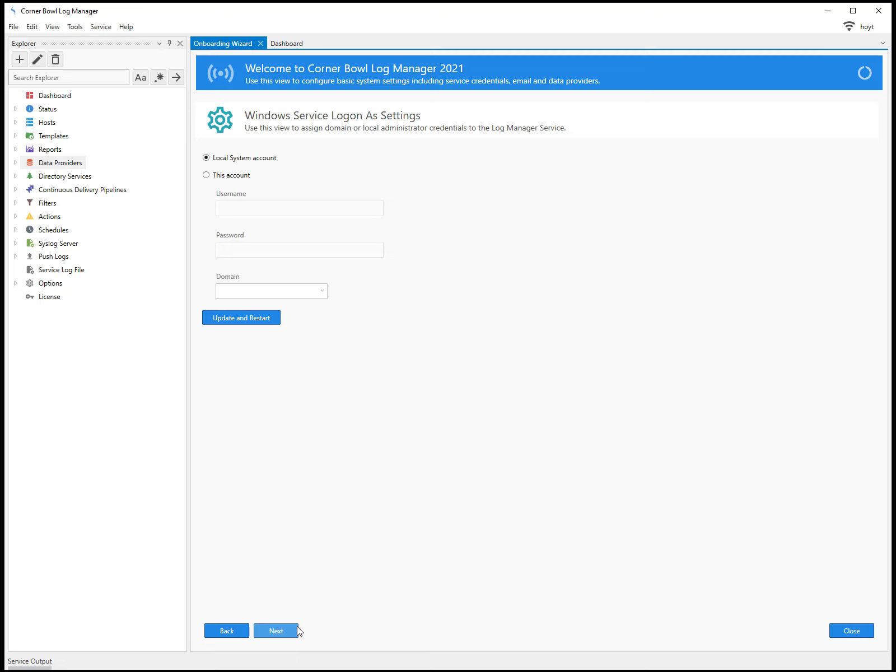
- Run the service under 'This account' with the user's username and password, restart it, and continue
left_click(209, 177)
left_click(233, 204)
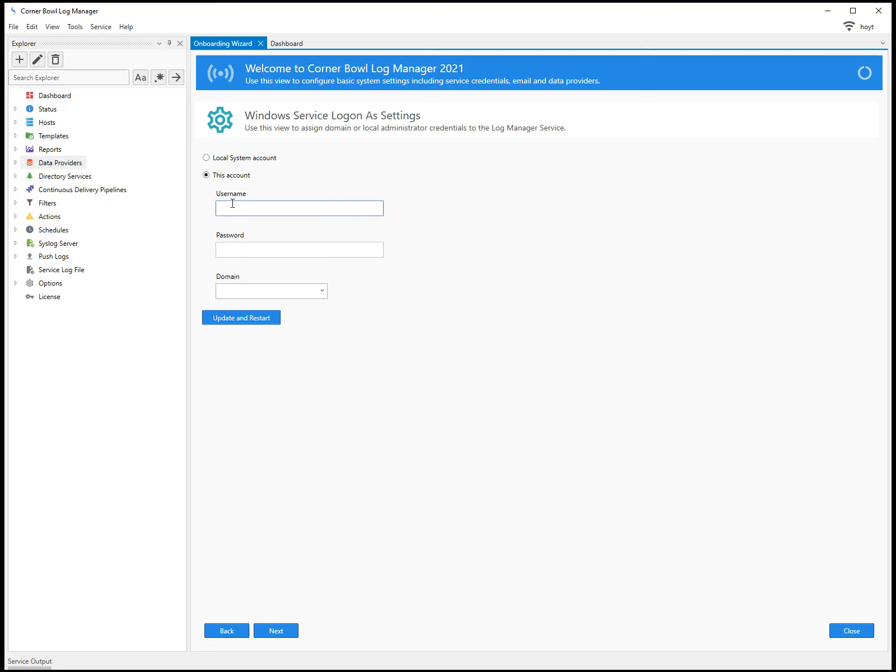
type("mike")
key("Tab")
type("password1")
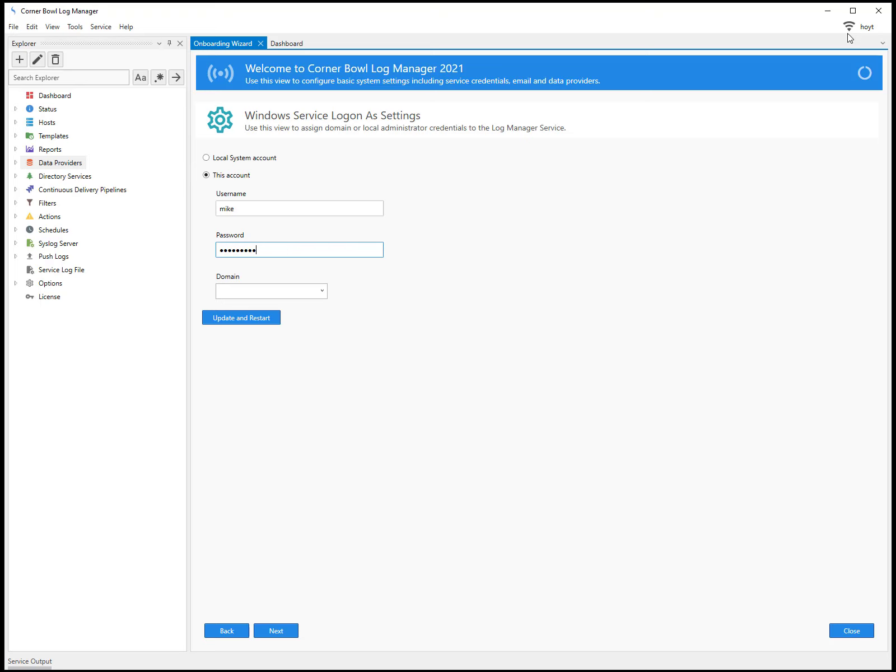
left_click(248, 320)
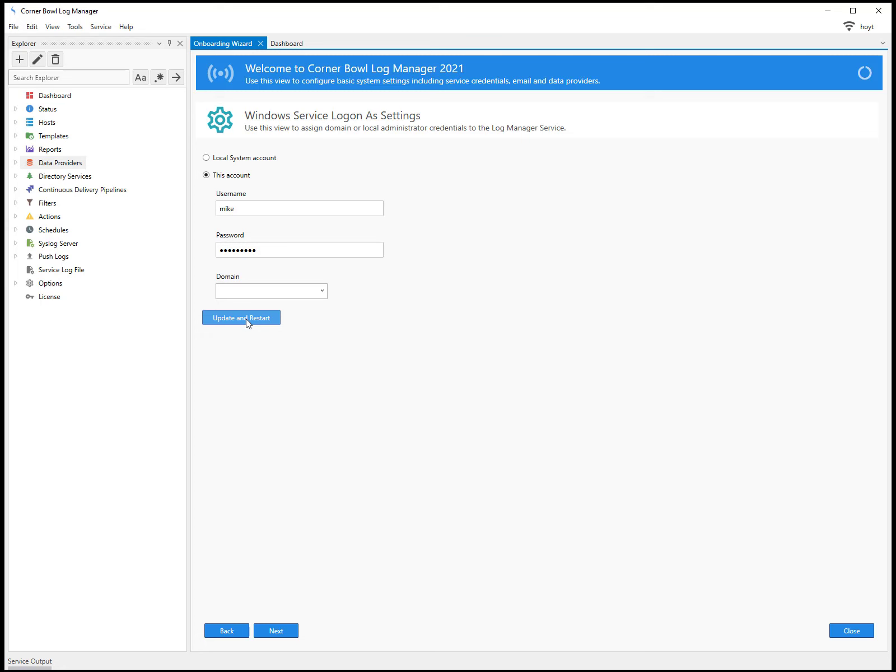
left_click(272, 631)
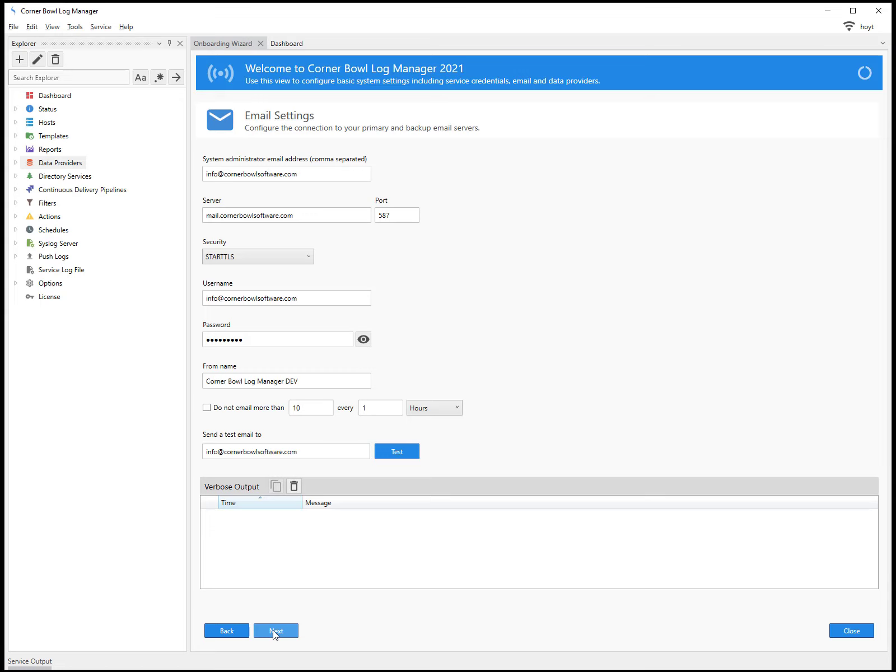
- Make the primary data provider Microsoft SQL Server, regenerate its name, and keep the Log Database role
left_click(274, 631)
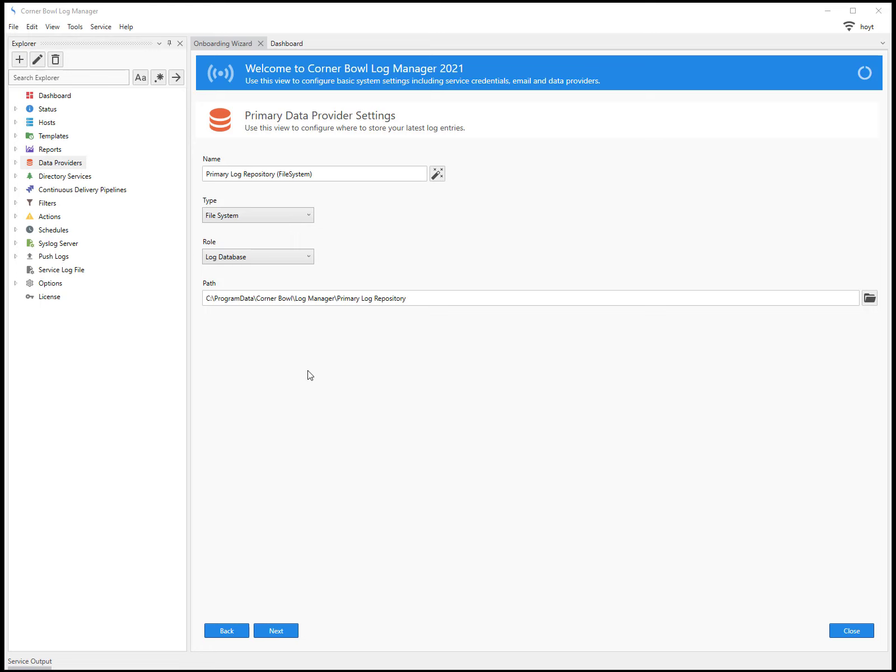
left_click(291, 219)
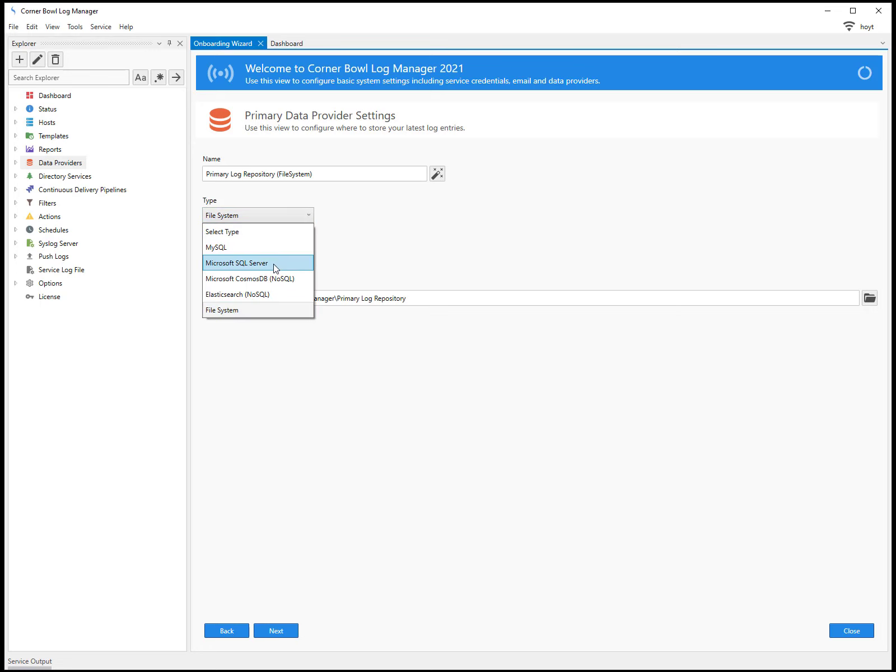
left_click(276, 263)
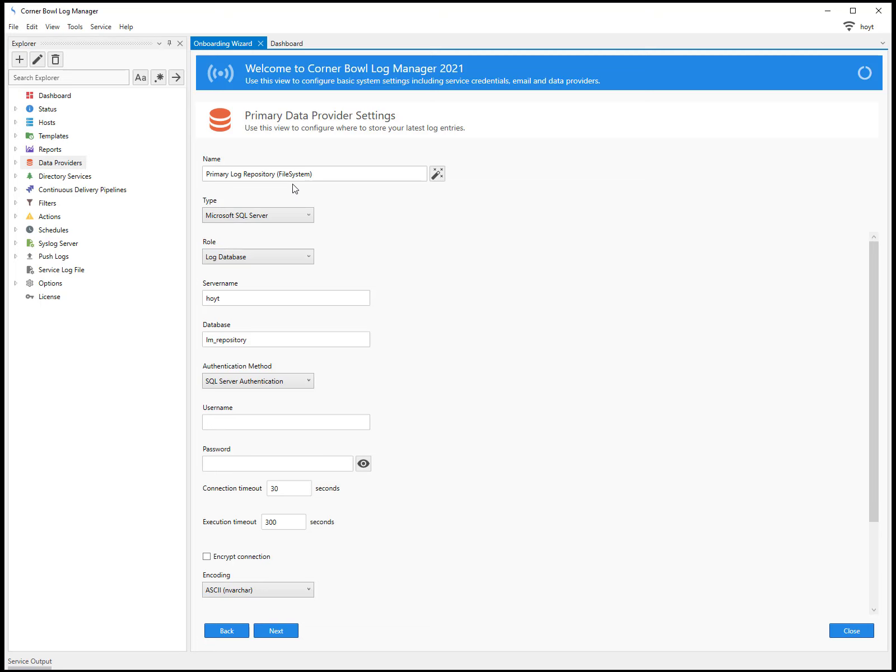
left_click(436, 175)
left_click(275, 255)
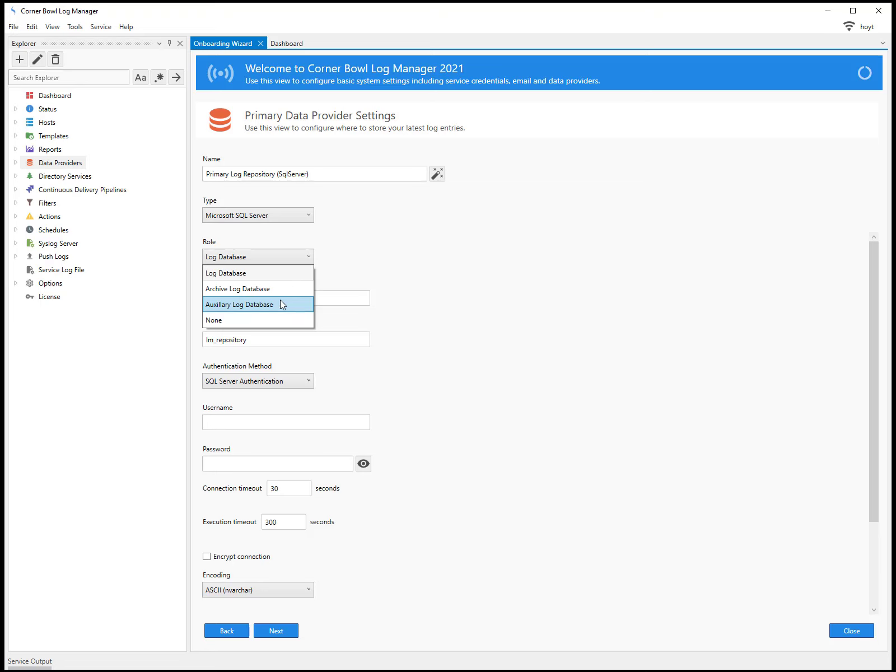
left_click(355, 259)
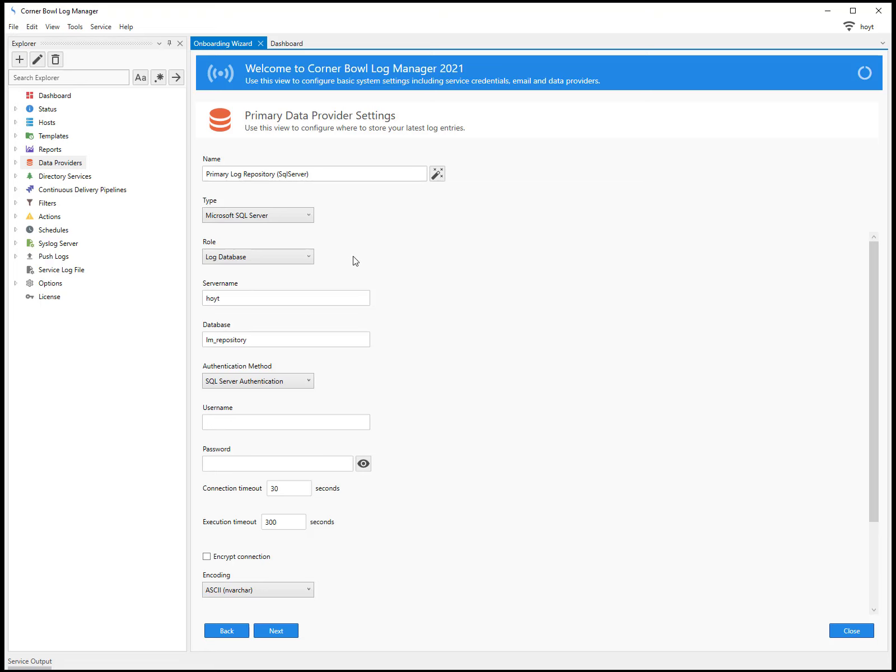
- Point the primary provider at (LocalDb)\MSSQLLocalDB with Integrated Windows Authentication and save it
left_click(240, 296)
key("ctrl+a")
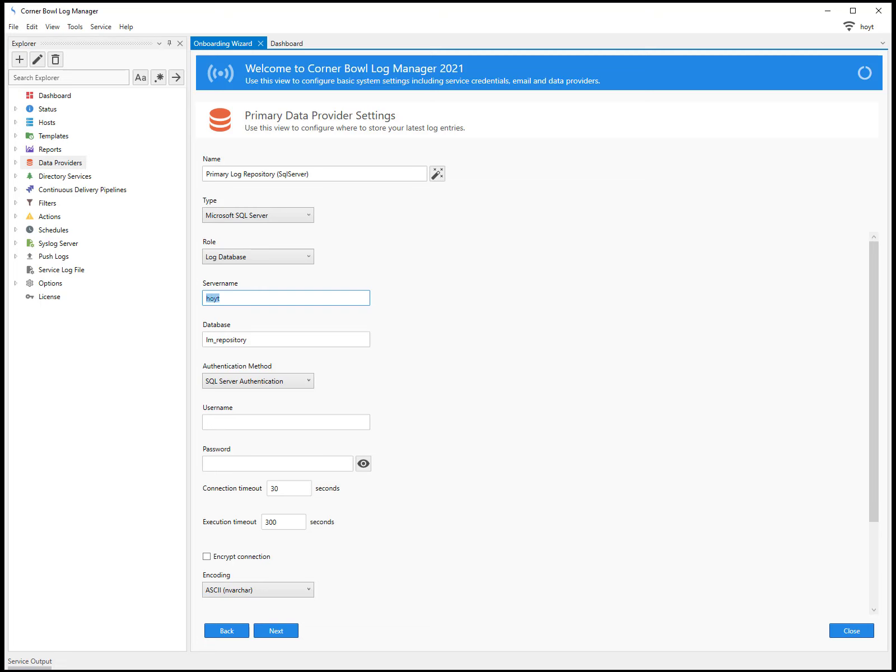
type("(LocalDb)\\MSSQLLocalDB")
left_click(222, 383)
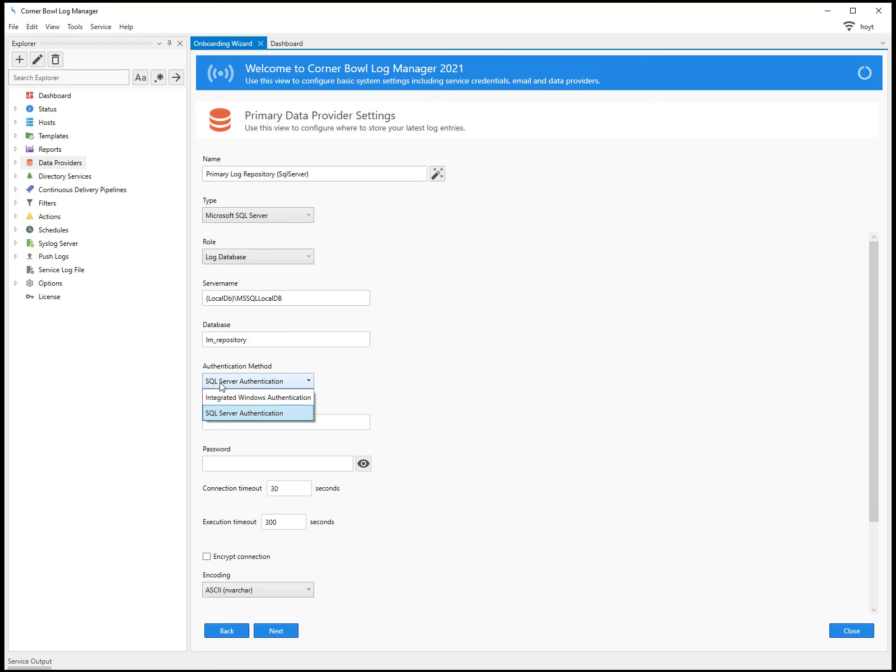
left_click(224, 397)
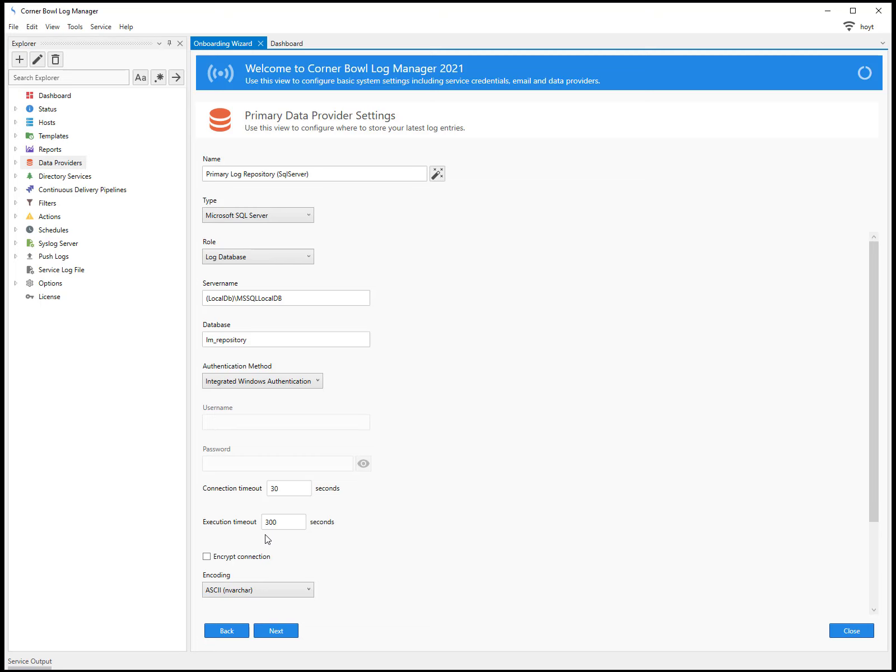
left_click(280, 629)
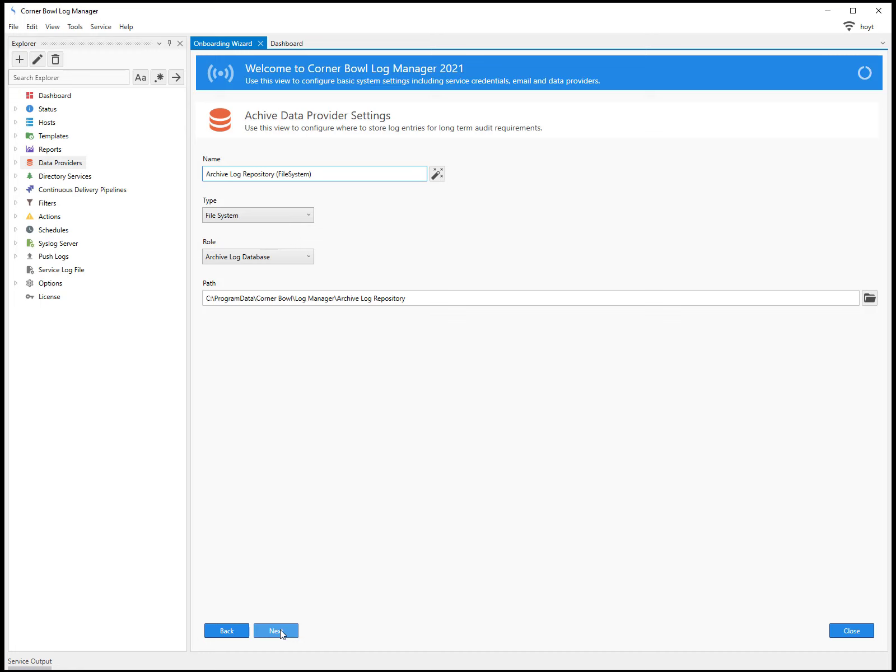
- Make the archive Microsoft SQL Server on (LocalDb)\MSSQLLocalDB with Integrated Windows Authentication and save it
left_click(274, 631)
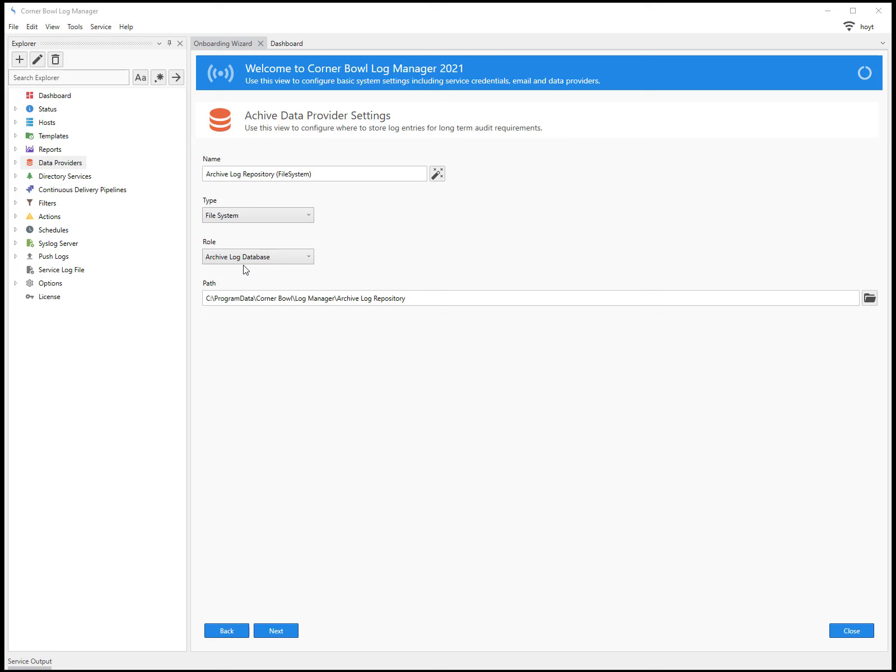
left_click(256, 213)
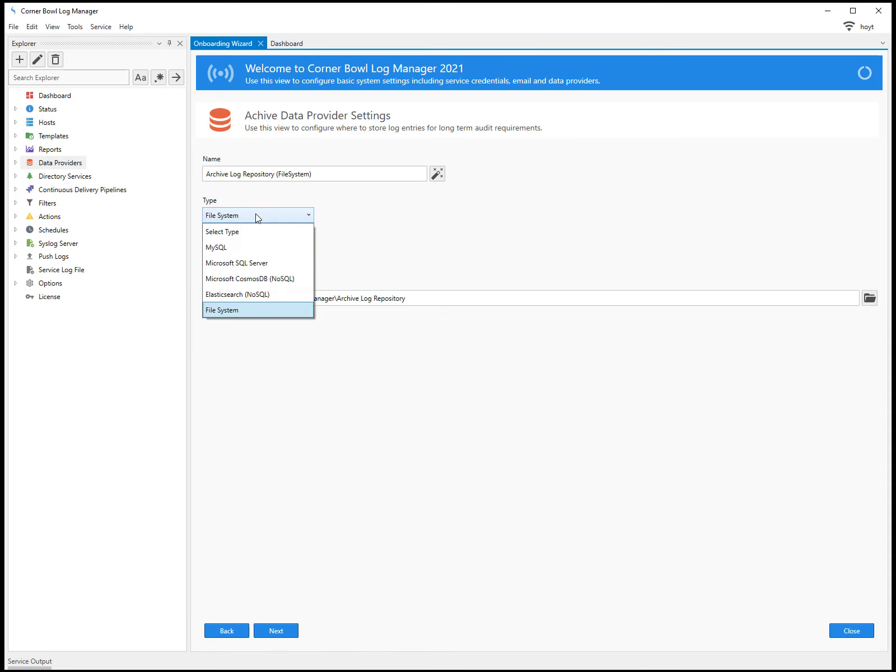
left_click(244, 268)
left_click(436, 176)
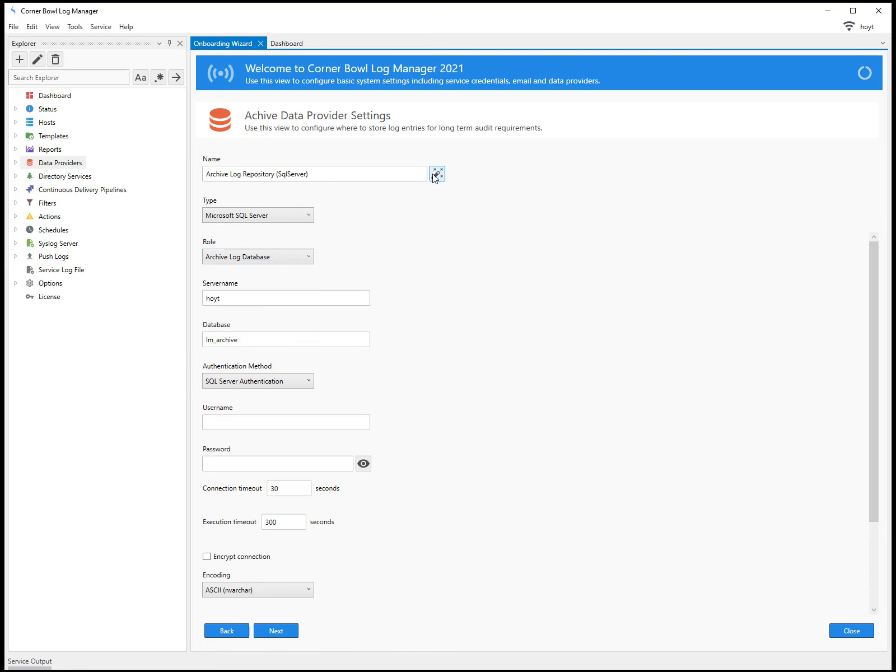
left_click(250, 297)
left_click_drag(250, 298, 192, 305)
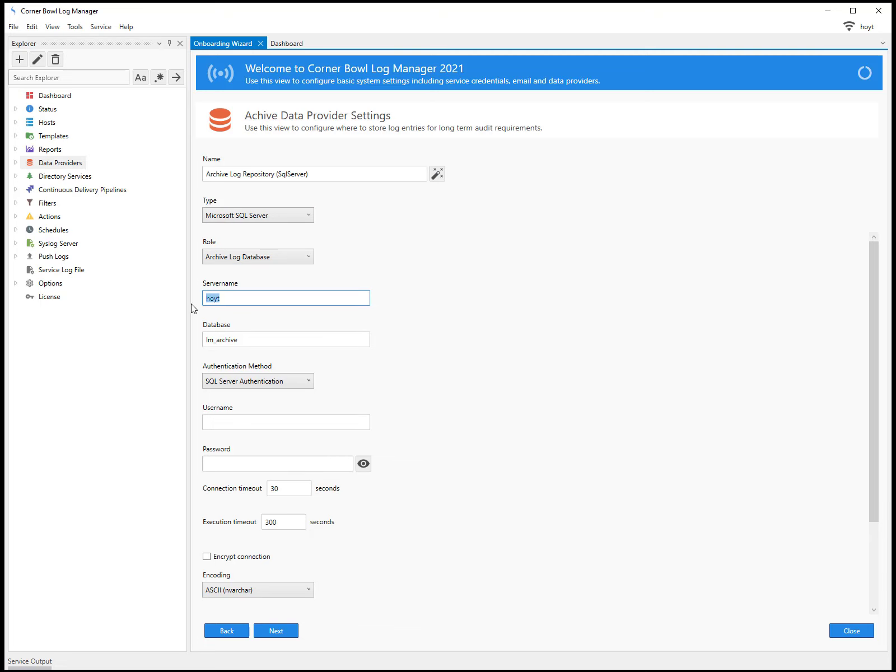
type("(LocalDb)\\MSSQLLocalDB")
left_click(225, 381)
left_click(230, 399)
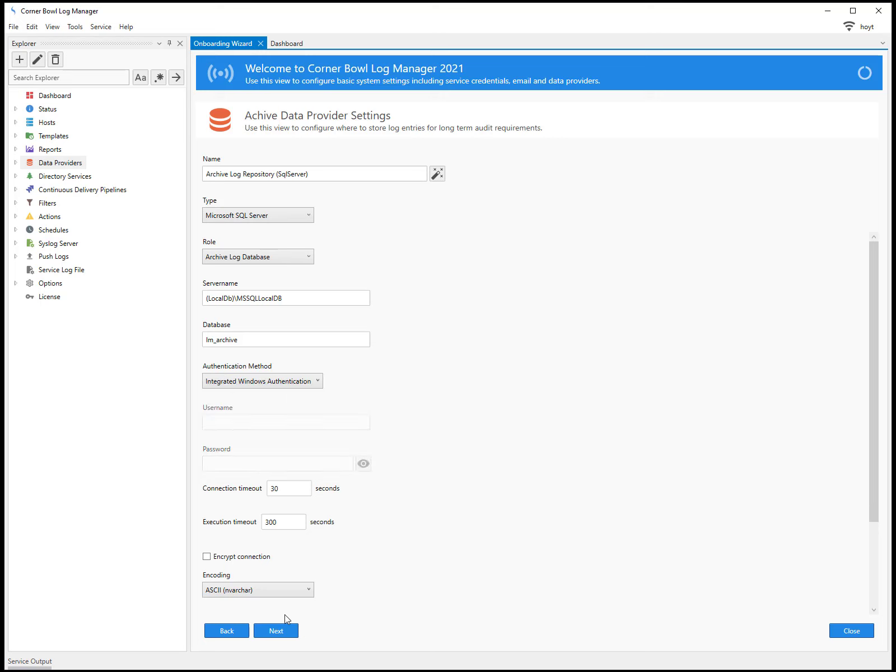
left_click(283, 630)
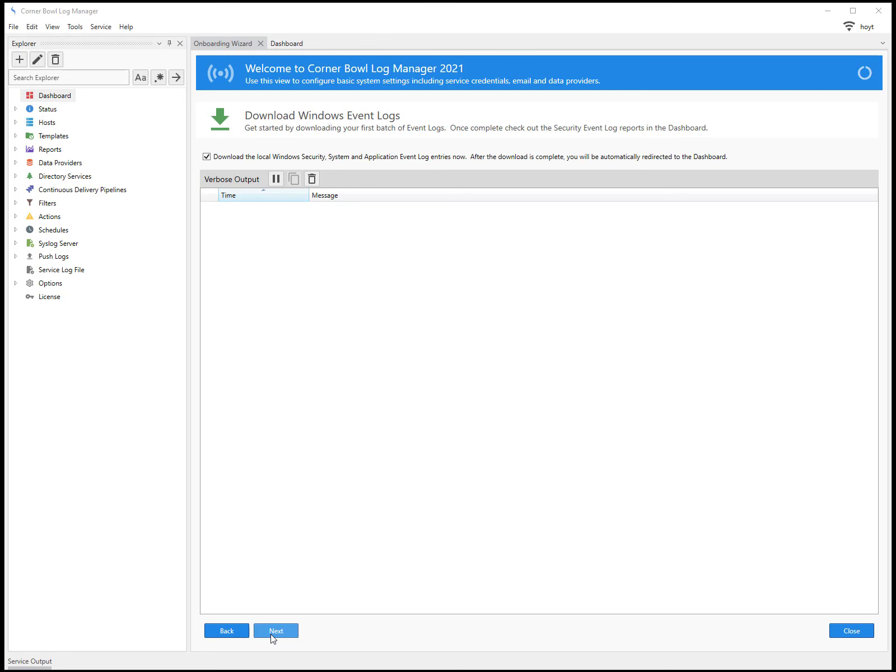
- Download the local Application, Security and System event logs
left_click(274, 632)
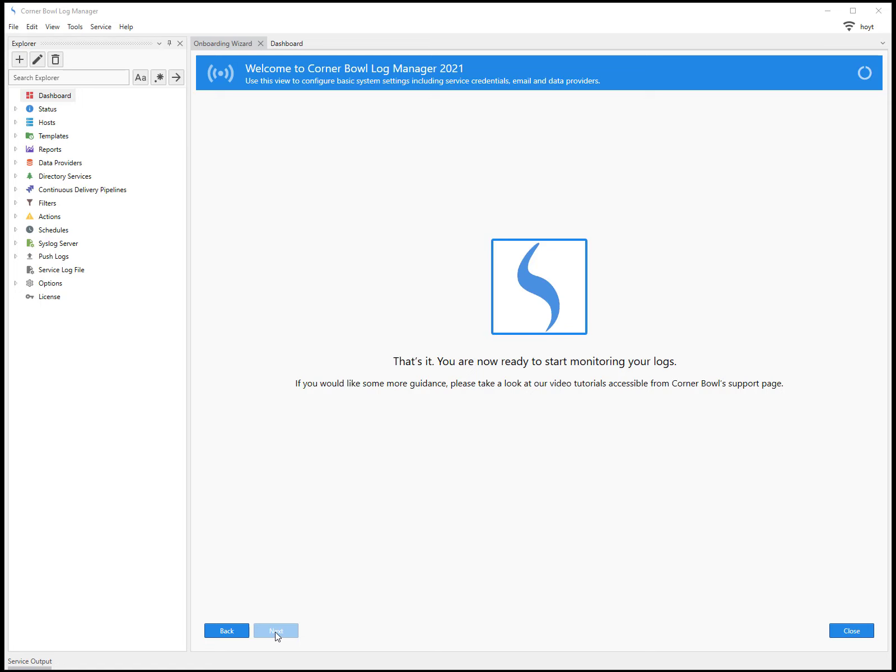
- Expand Primary Log Repository (SqlServer) > My Log Monitoring Server and select its Application log
left_click(16, 163)
left_click(17, 163)
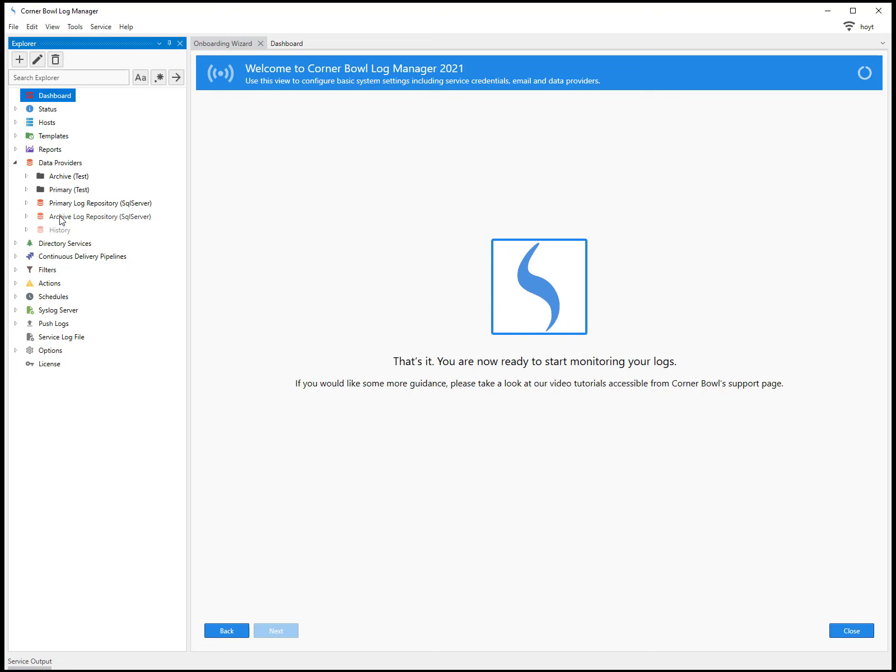
left_click(26, 204)
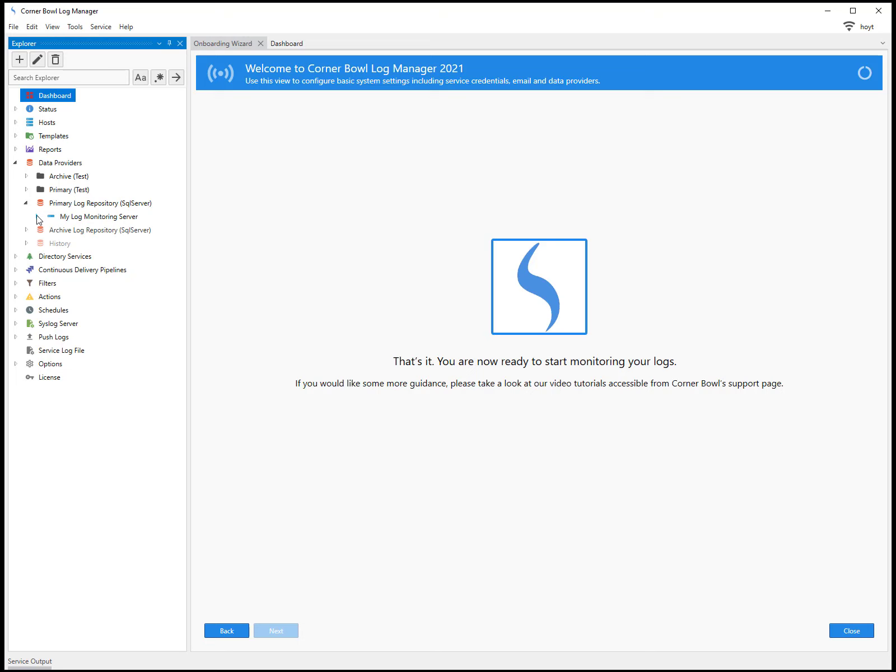
left_click(37, 216)
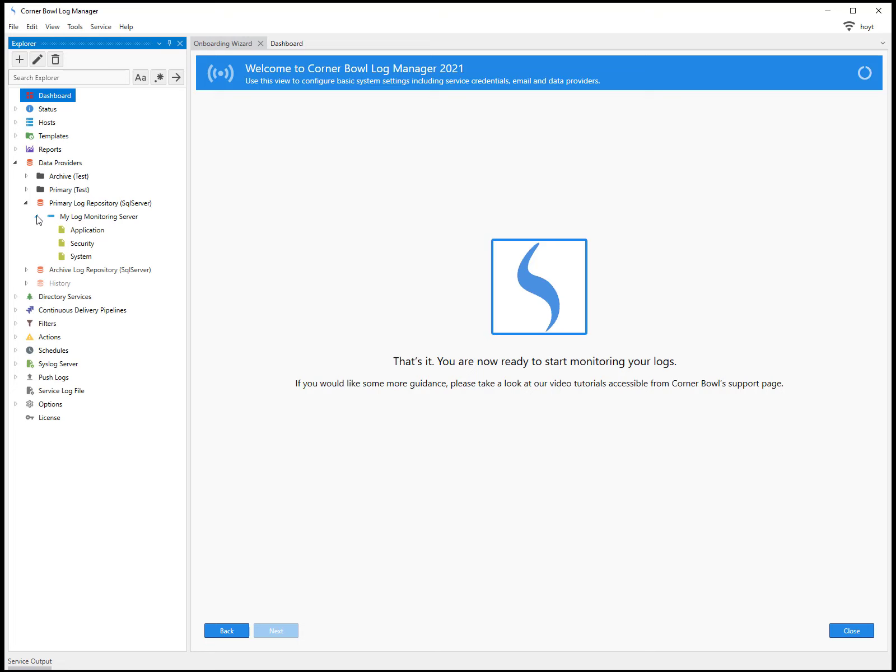
left_click(76, 234)
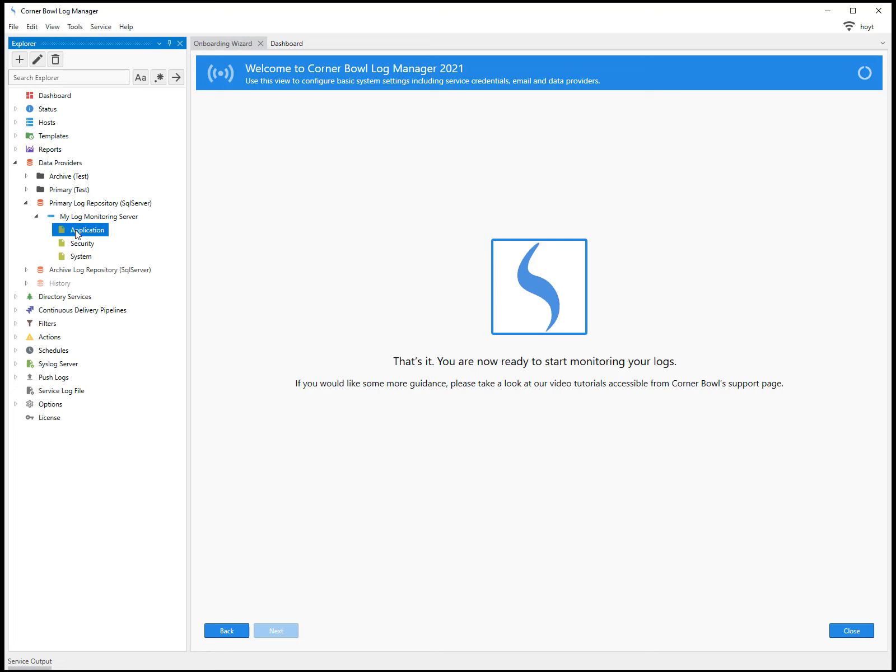
right_click(76, 235)
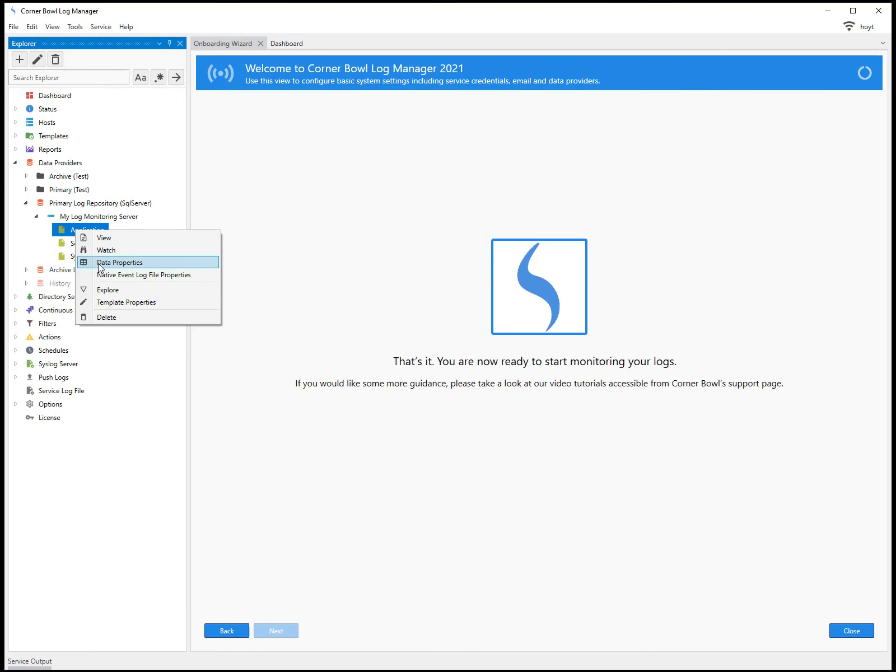
- View the Application log's Data Properties (591 entries) and expand Directory Services
left_click(99, 262)
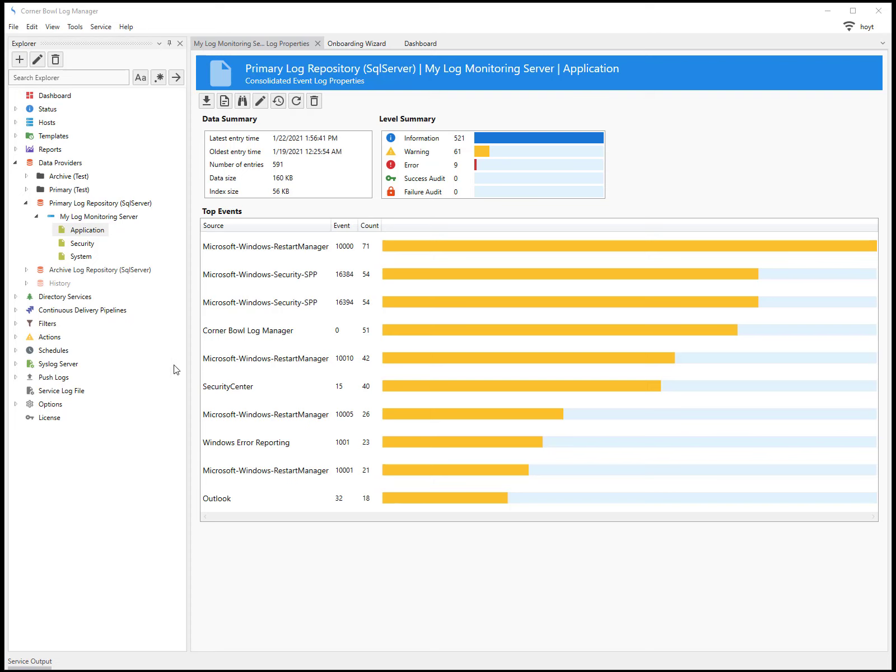
double_click(40, 298)
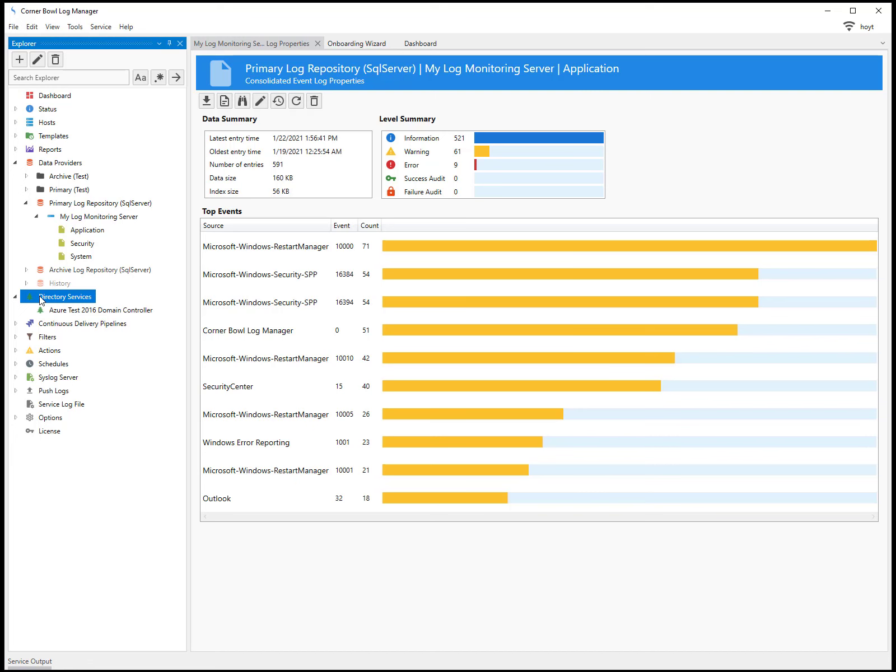
- Create a new Active Directory connection to server 23.96.81.251 with the cornerbowlsoftwaredev path and generated name
right_click(39, 300)
left_click(62, 307)
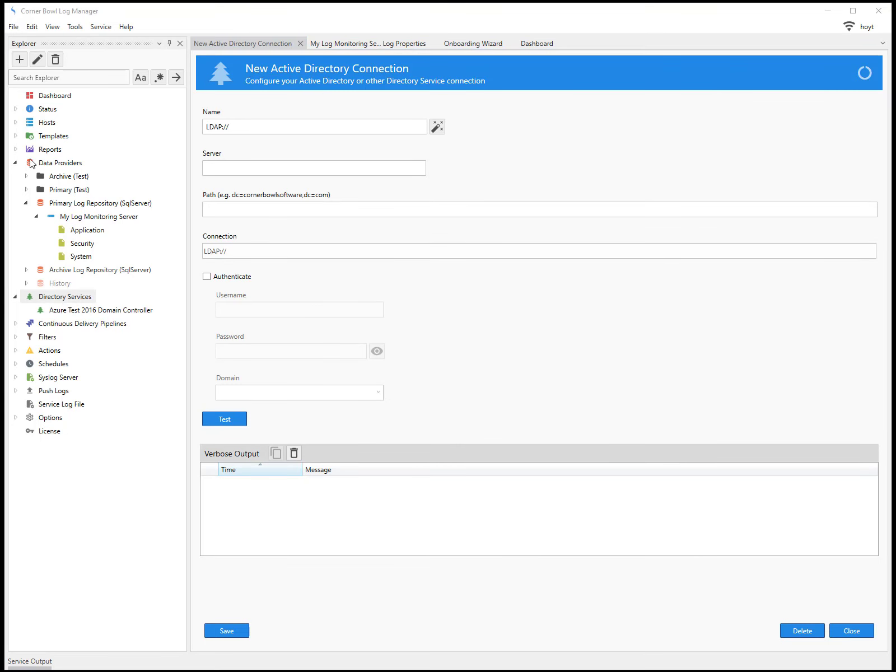
left_click(213, 168)
key("ctrl+v")
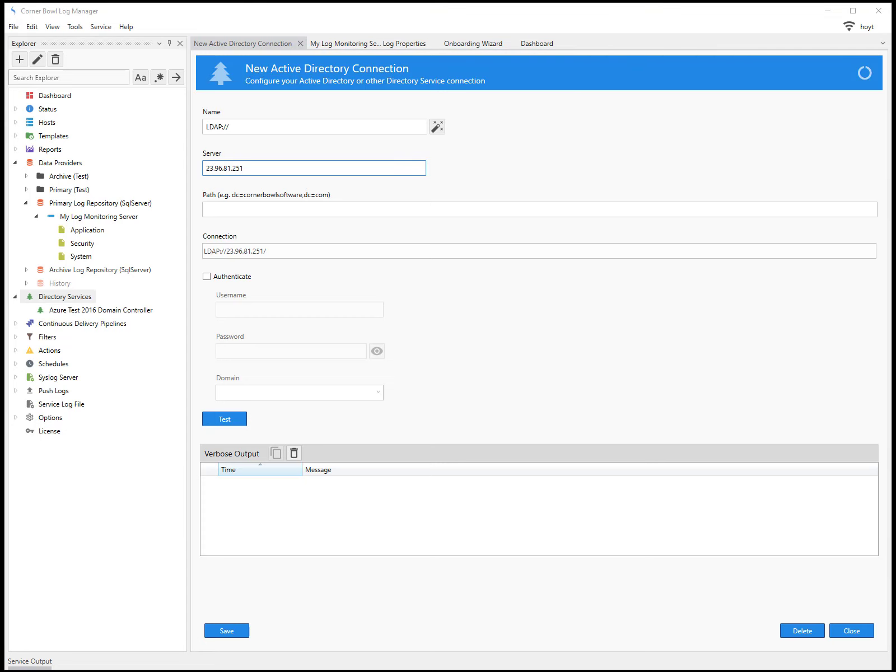
left_click(224, 207)
key("ctrl+v")
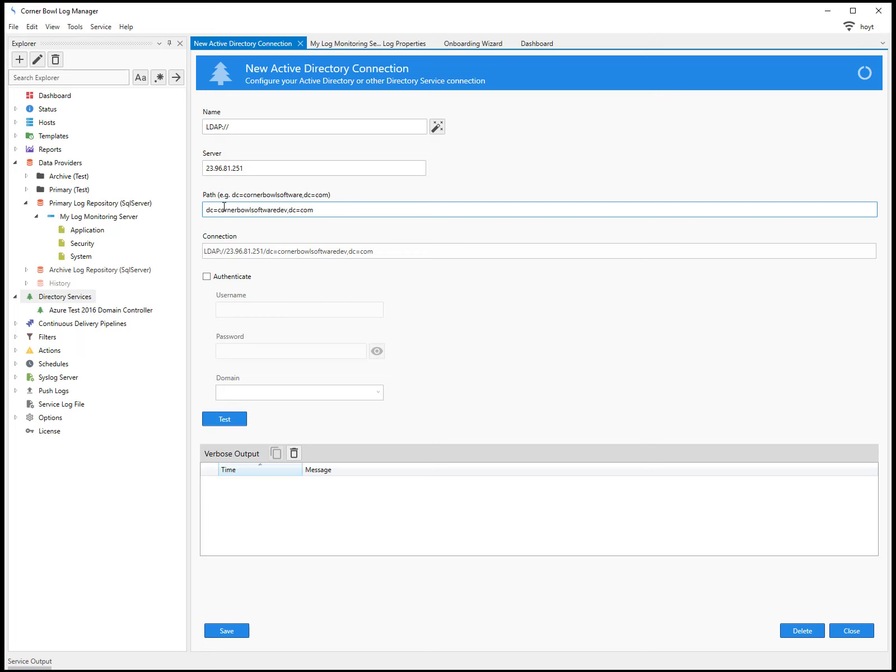
left_click(437, 128)
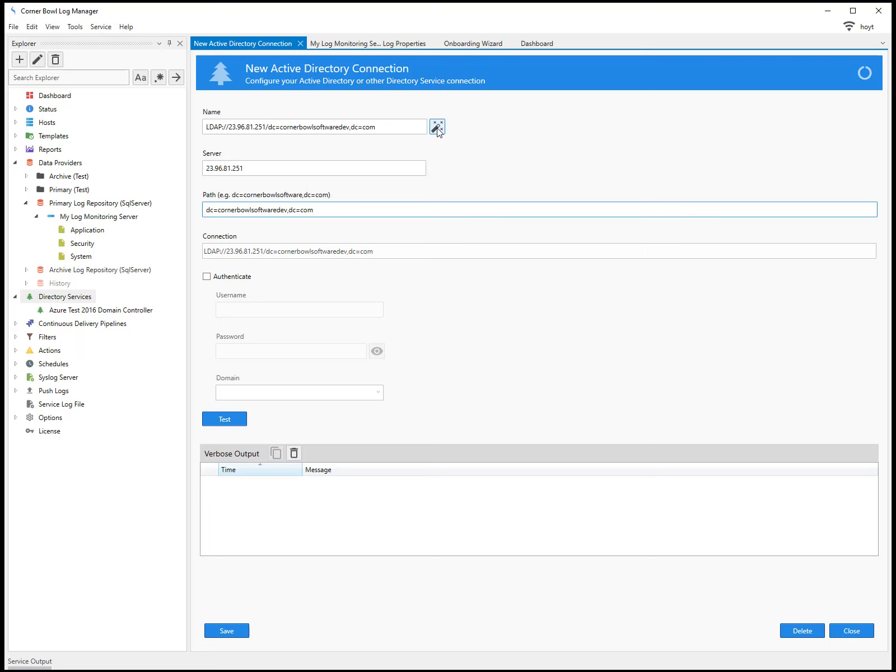
left_click(437, 128)
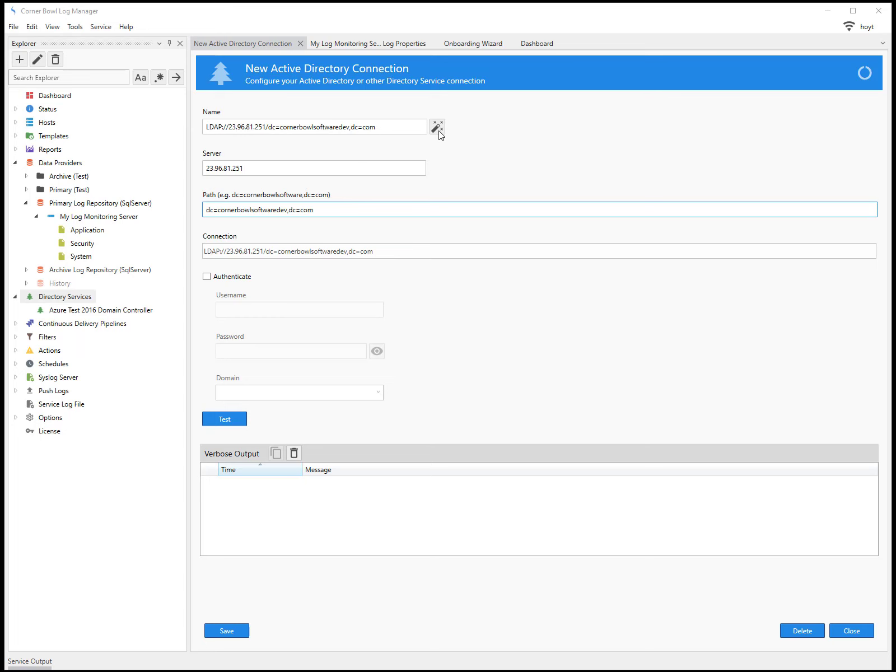
- Enable authentication with the account's username, password and domain cornerbowlsoftwaredev.com, then test the connection
left_click(207, 277)
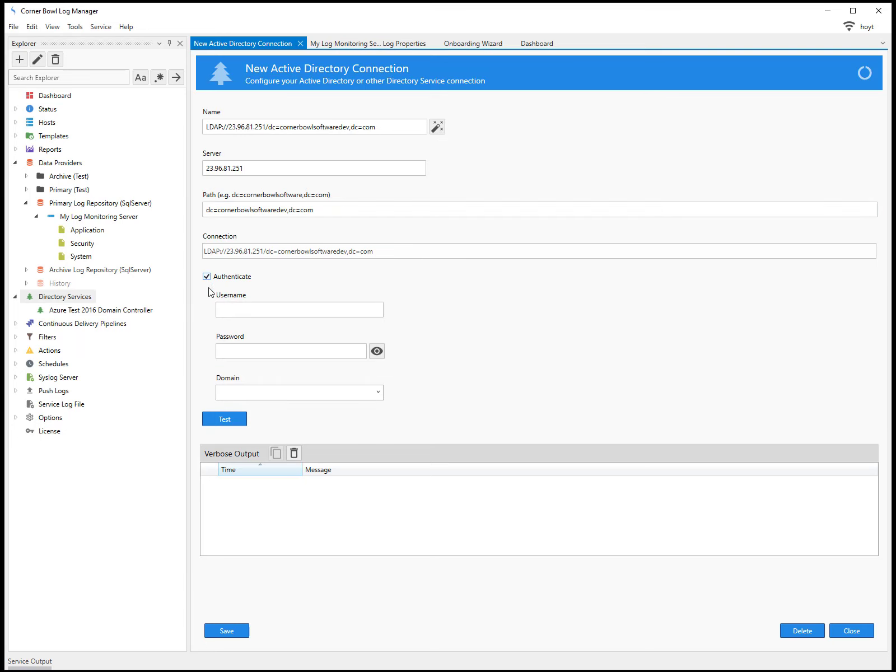
left_click(235, 313)
left_click(239, 352)
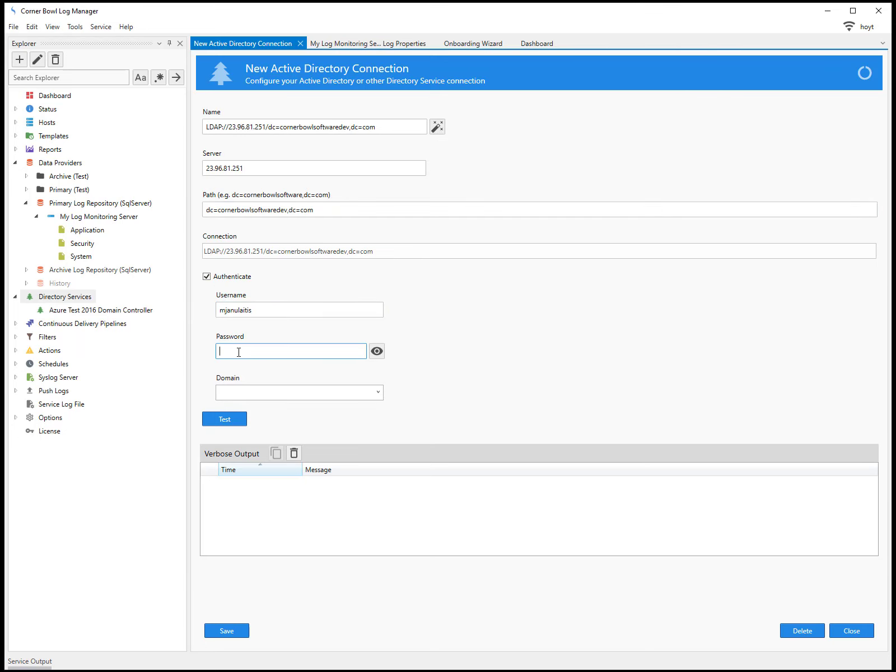
type("****")
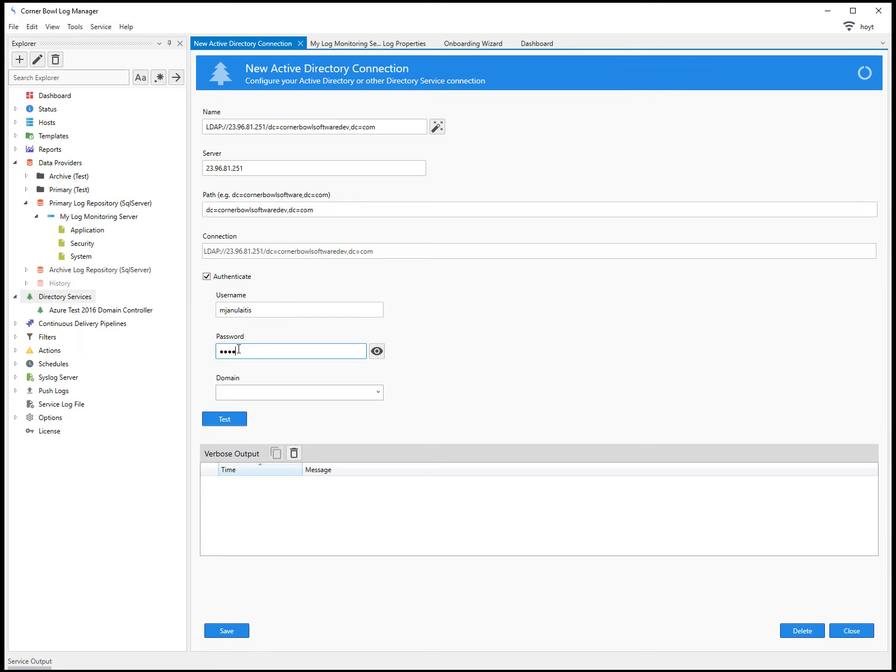
type("*****")
key("Tab")
left_click(248, 393)
key("ctrl+v")
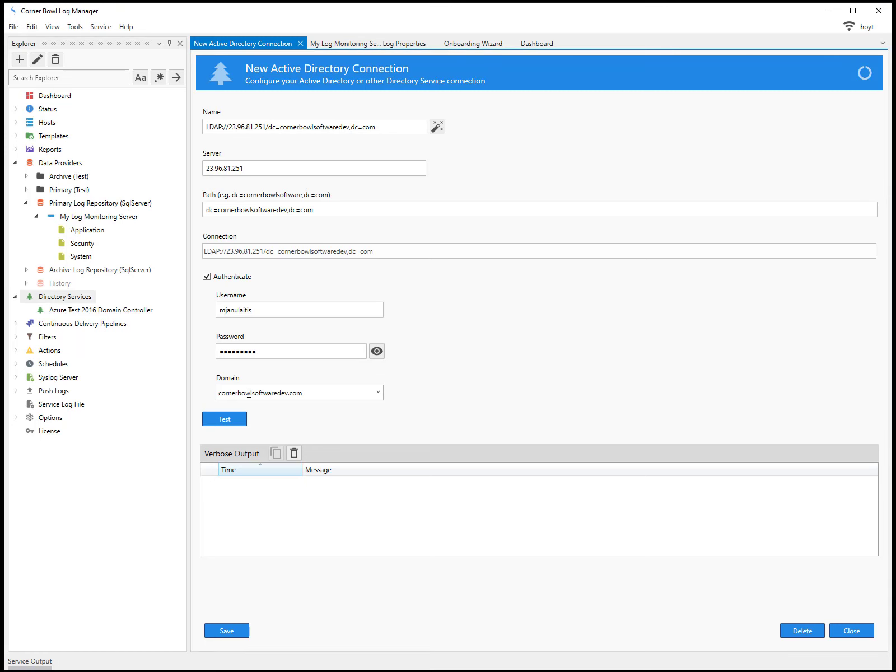
left_click(230, 422)
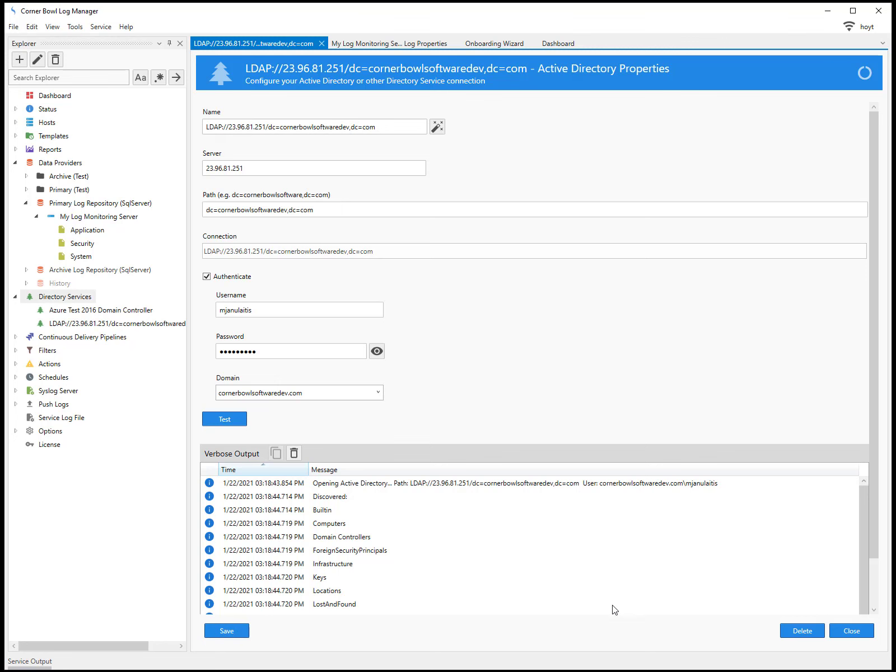
left_click(859, 630)
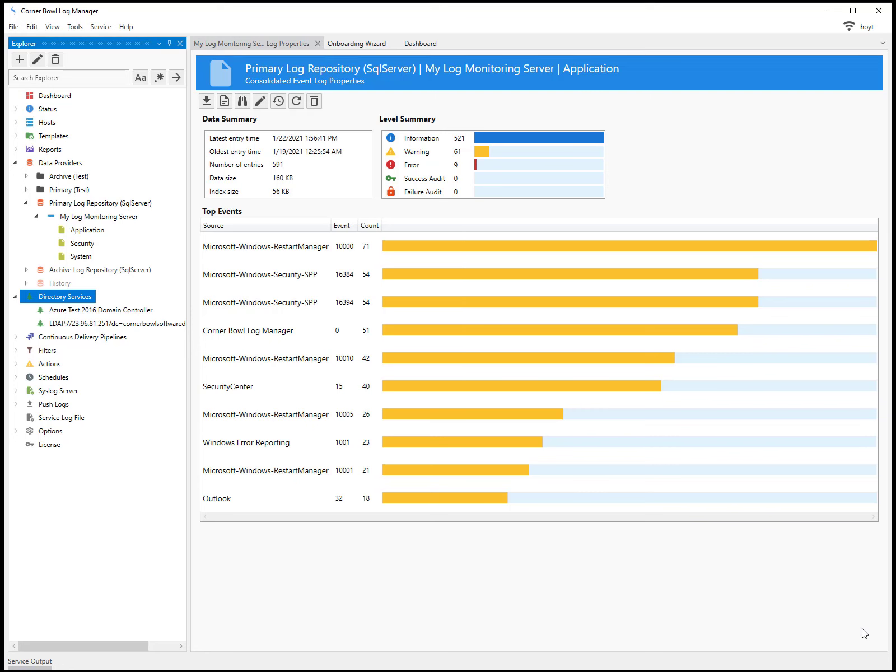
- Add Denver (co1, co2) and Salt Lake City (slc1–slc3) computers as hosts from Active Directory Locations
left_click(13, 27)
left_click(24, 40)
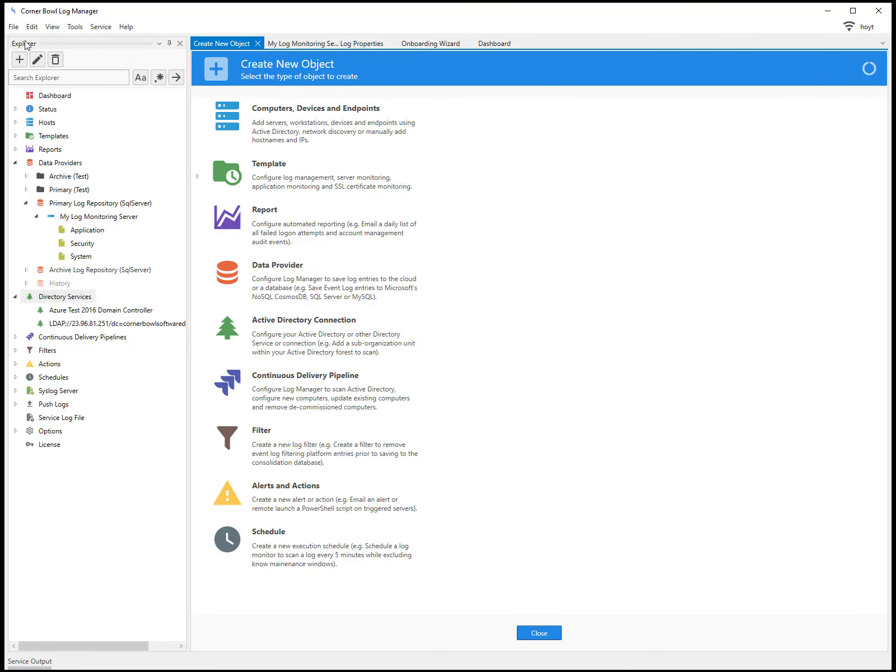
left_click(279, 136)
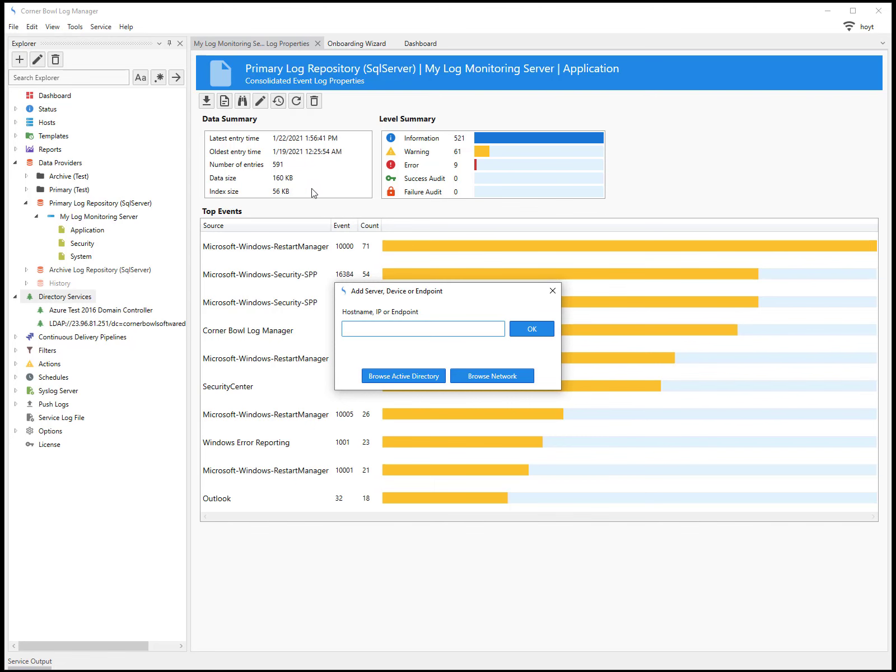
left_click(403, 377)
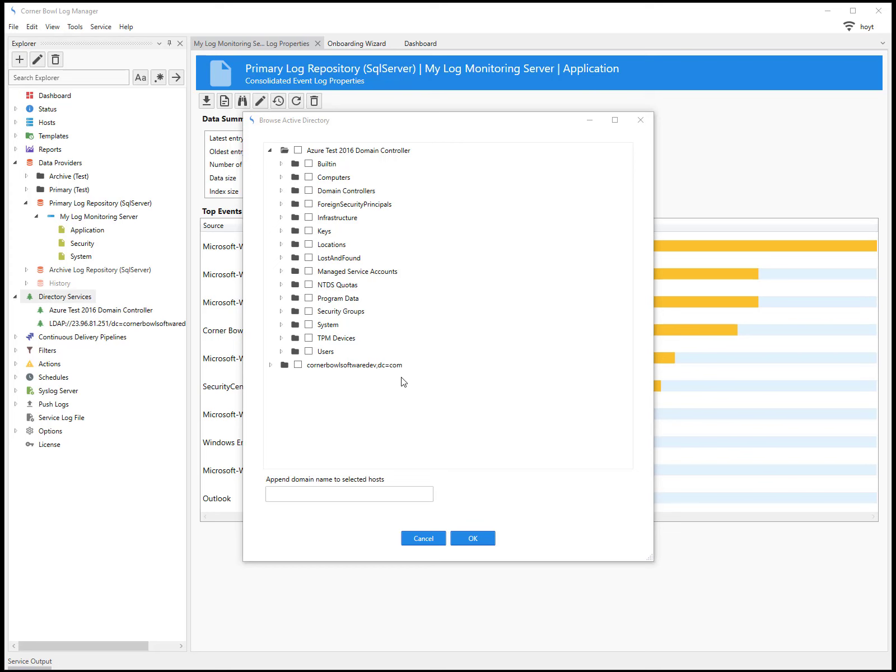
left_click(282, 245)
left_click(319, 258)
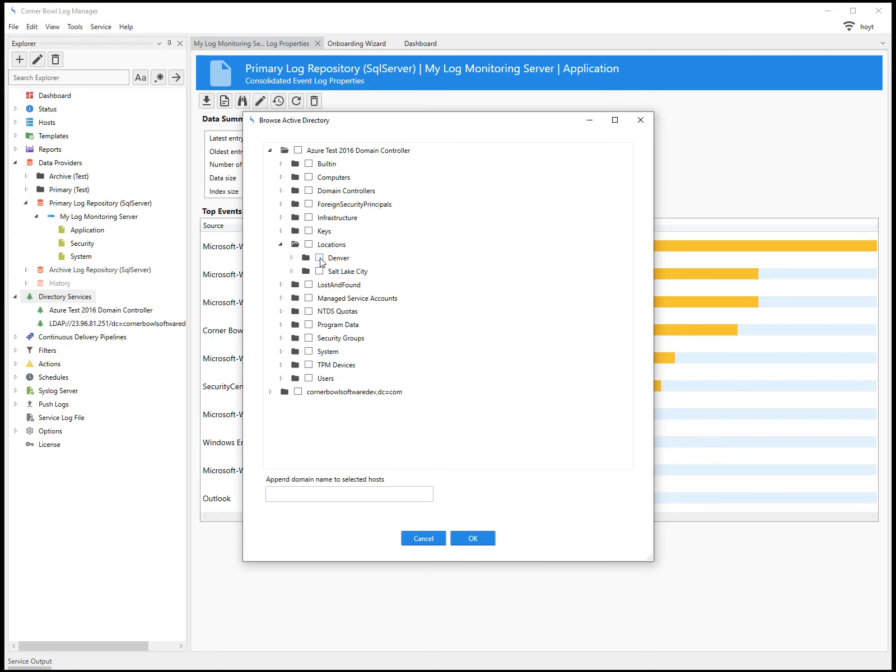
left_click(319, 299)
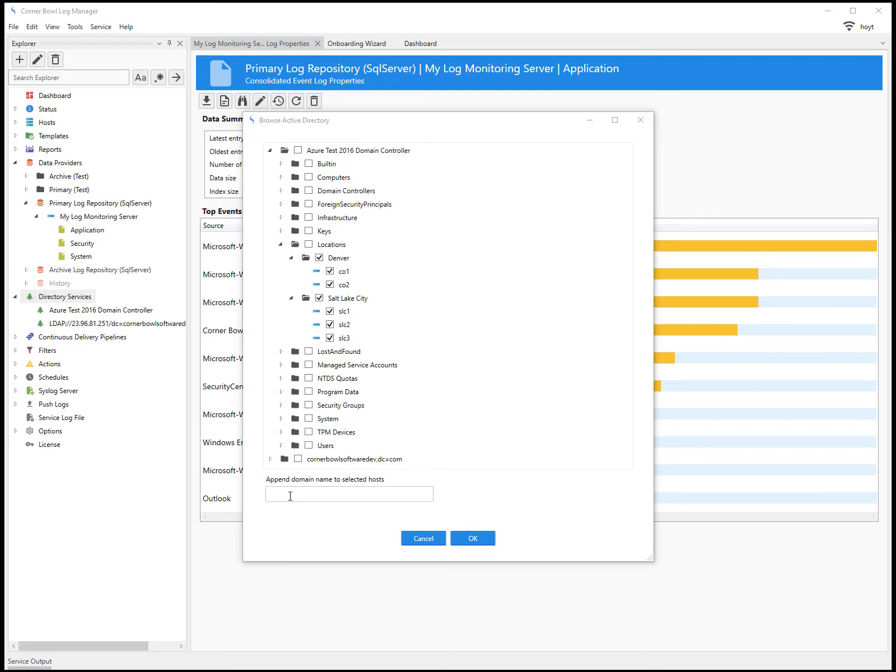
left_click(464, 541)
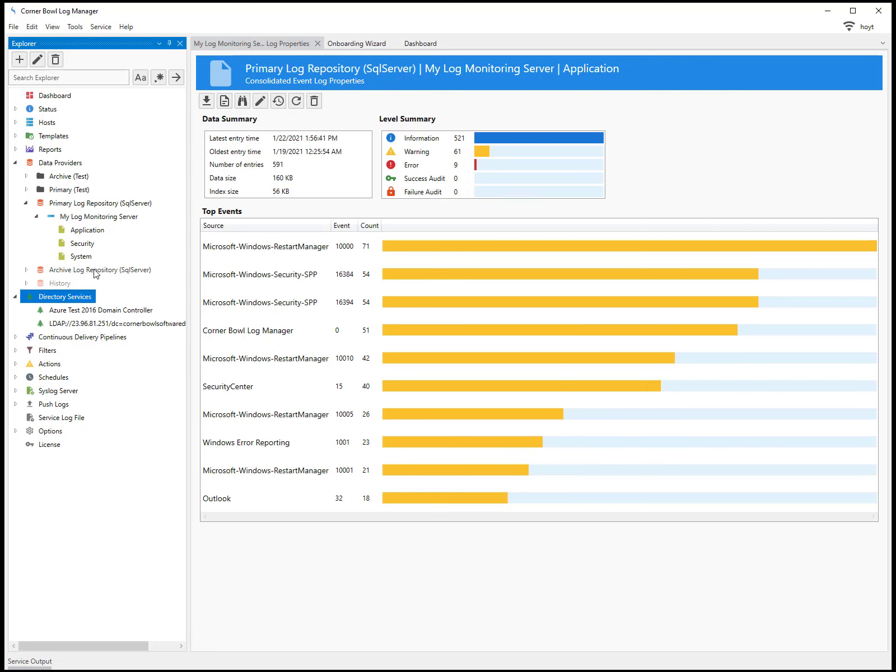
- Expand Hosts to list Denver (co1, co2) and Salt Lake City (slc1–slc3) computers
left_click(15, 122)
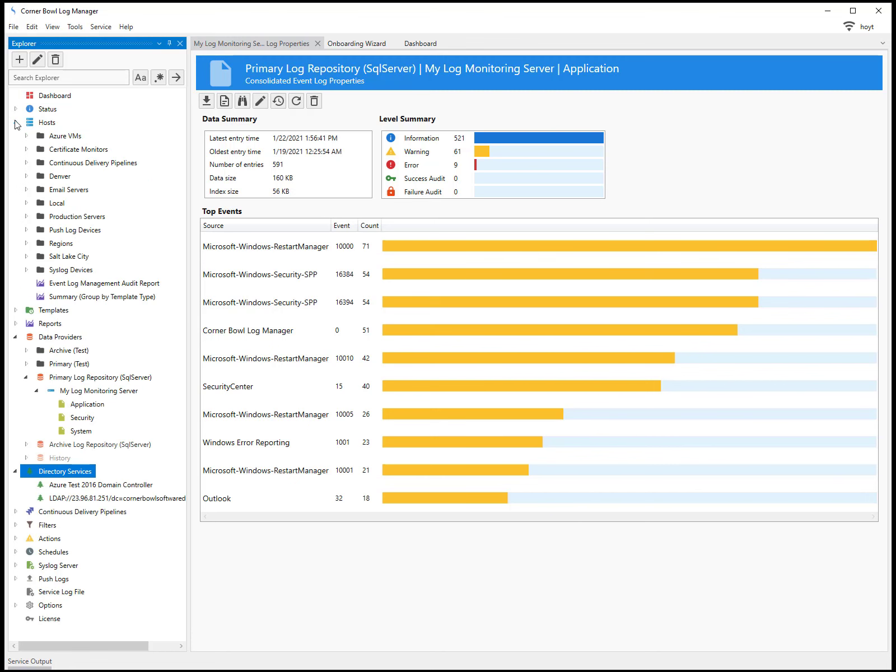
left_click(27, 176)
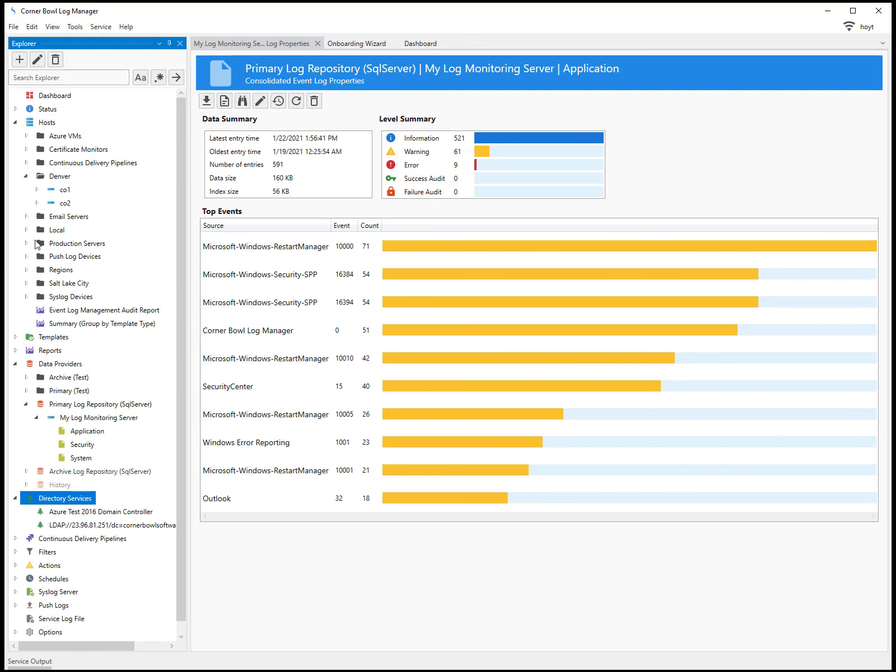
left_click(27, 284)
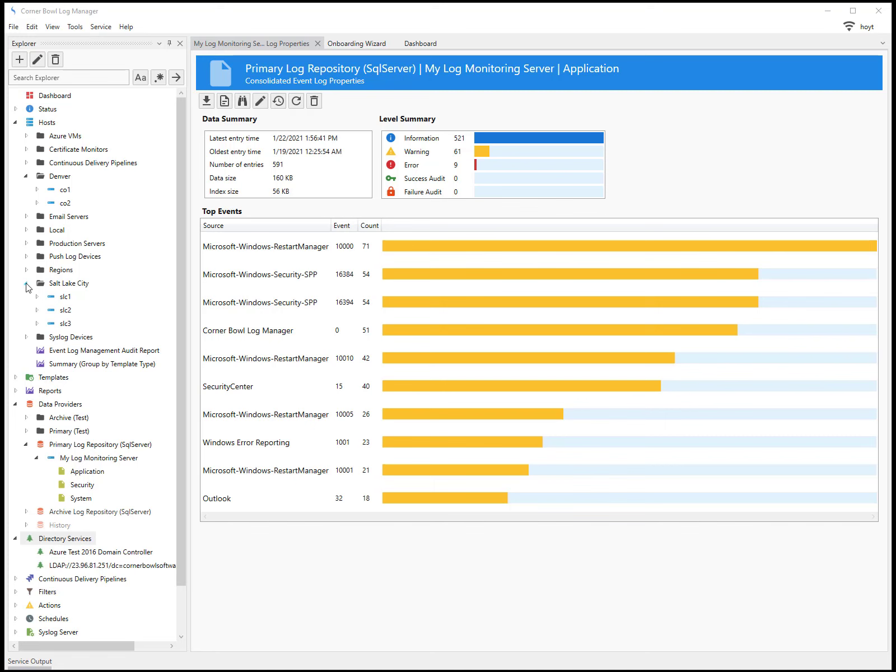
- Expand Templates > Sample Templates > Log Consolidation to show its templates
left_click(16, 378)
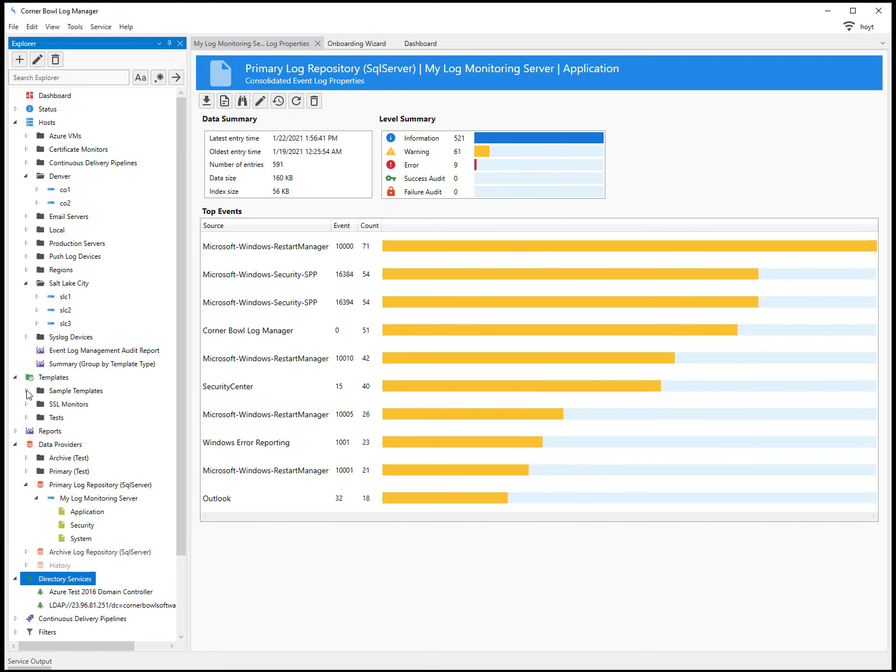
left_click(27, 391)
left_click(37, 419)
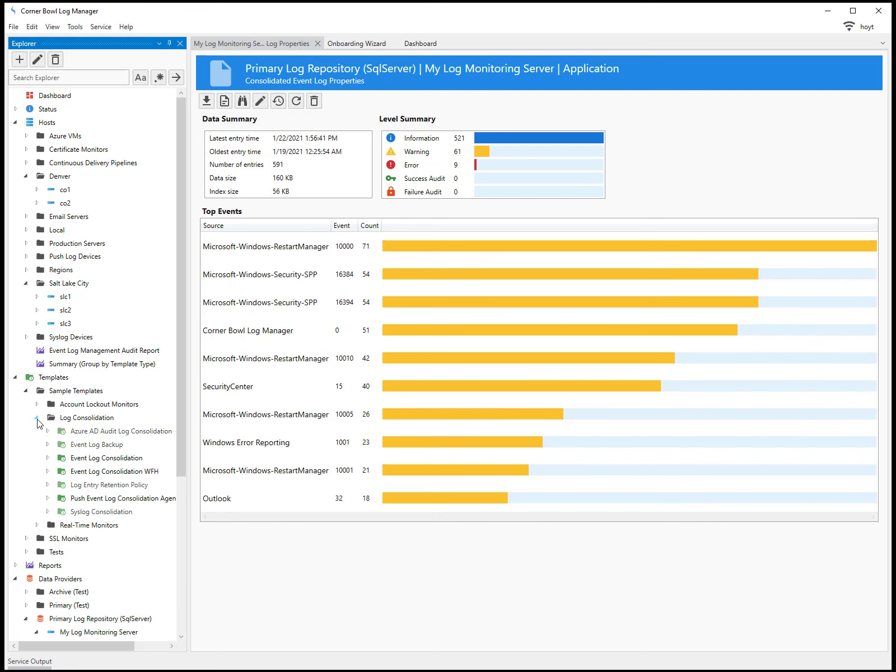
- Open Event Log Consolidation's template properties to see its Application, Security and System logs
double_click(98, 461)
right_click(99, 461)
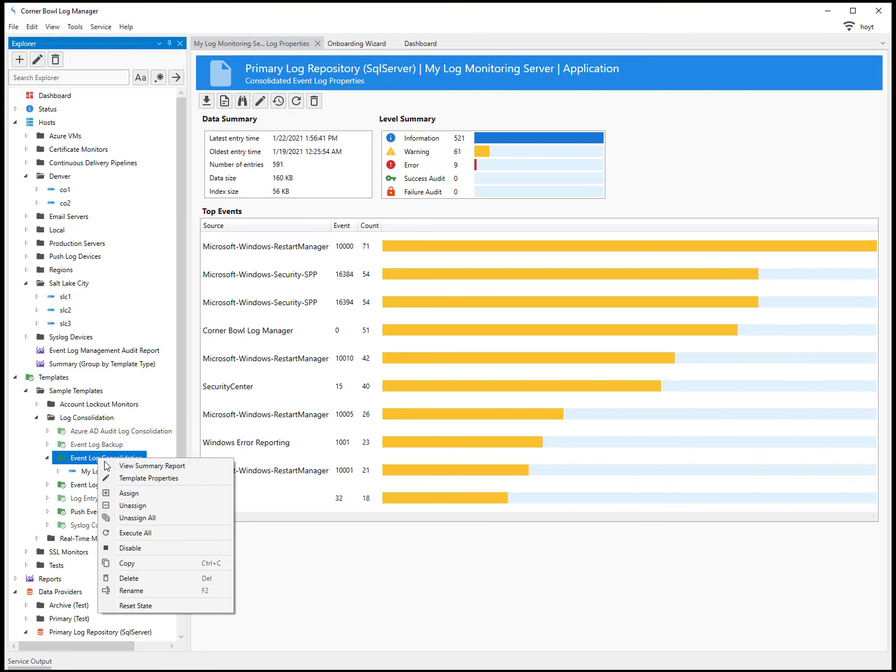
left_click(130, 480)
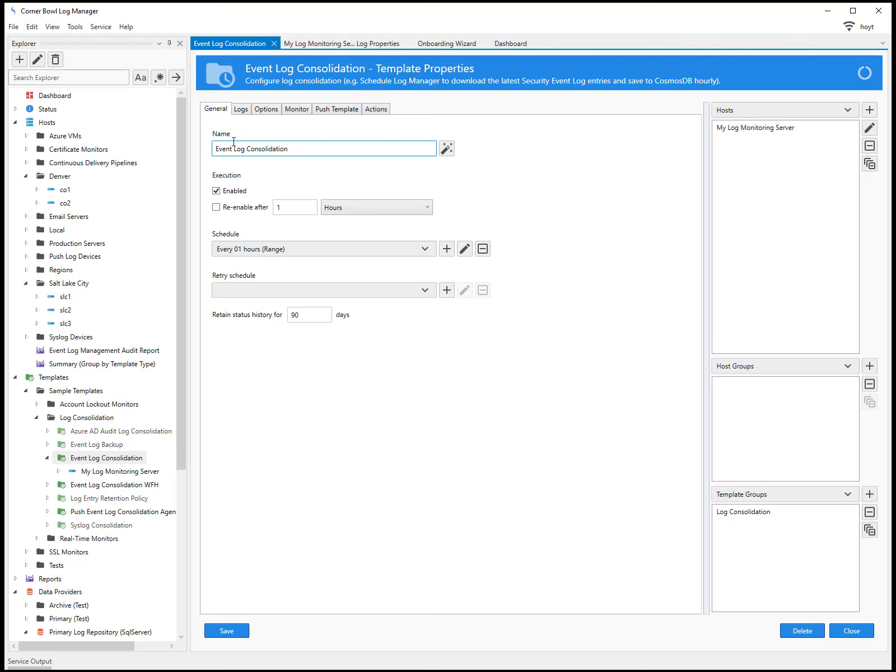
left_click(241, 110)
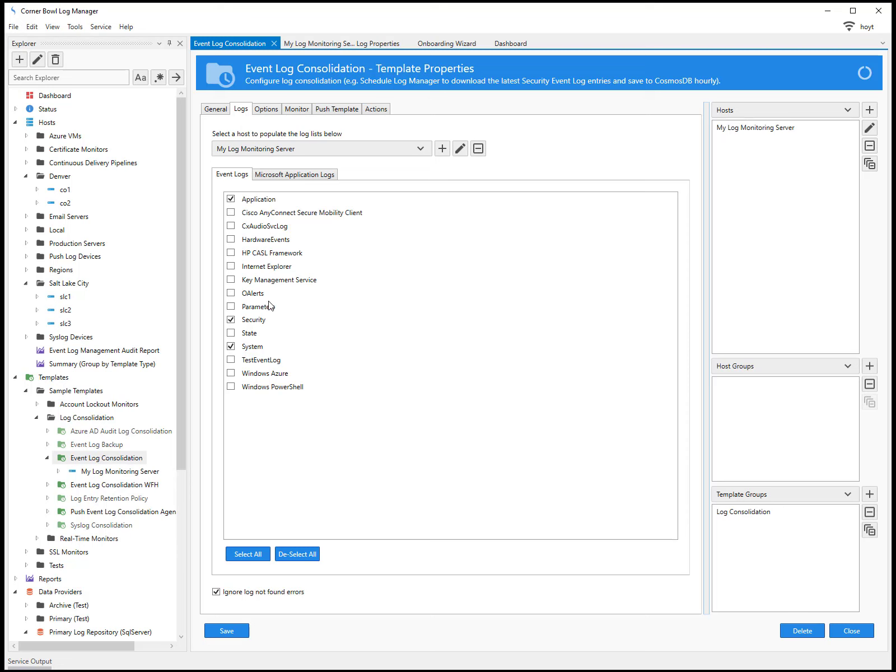
- From the template's Options, open the Log Entry Retention Policy template
left_click(266, 110)
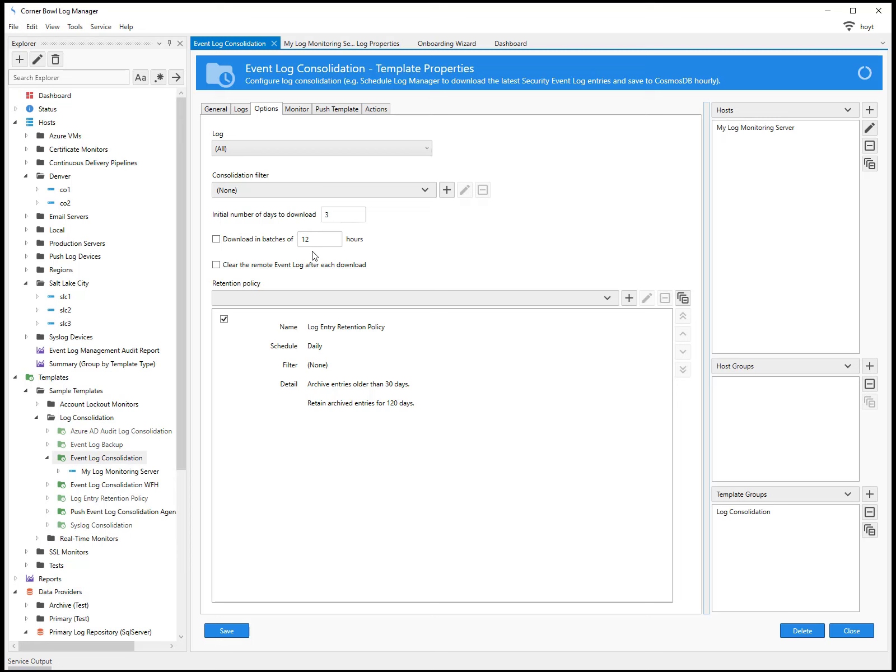
double_click(317, 377)
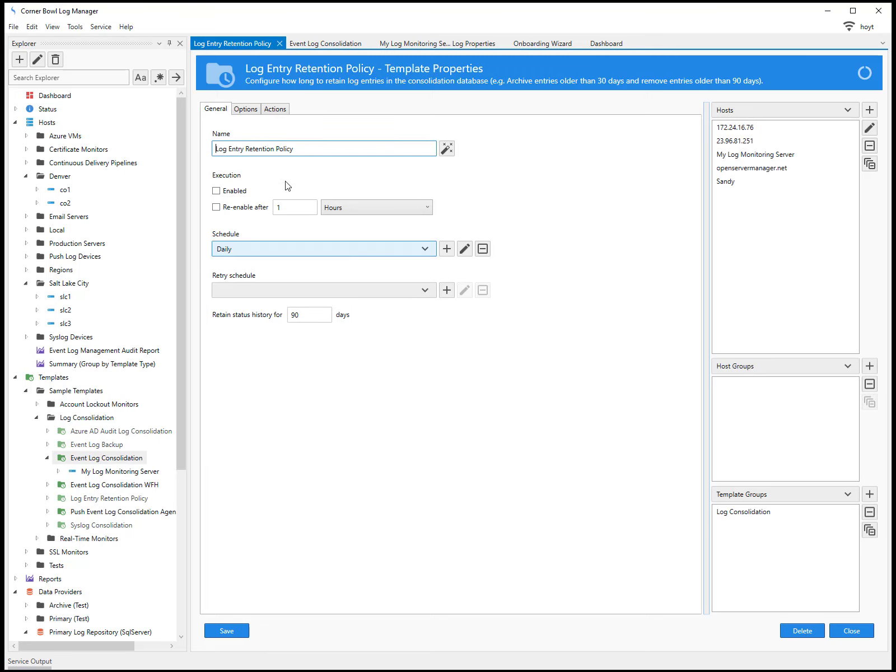
- Review the retention policy's archive options, then close the Log Entry Retention Policy tab
left_click(253, 110)
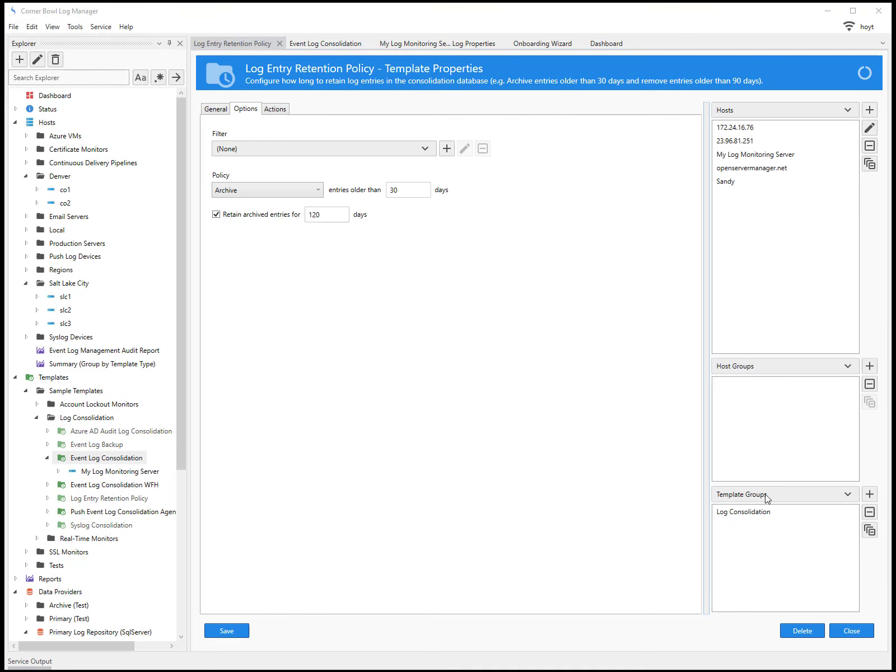
left_click(852, 631)
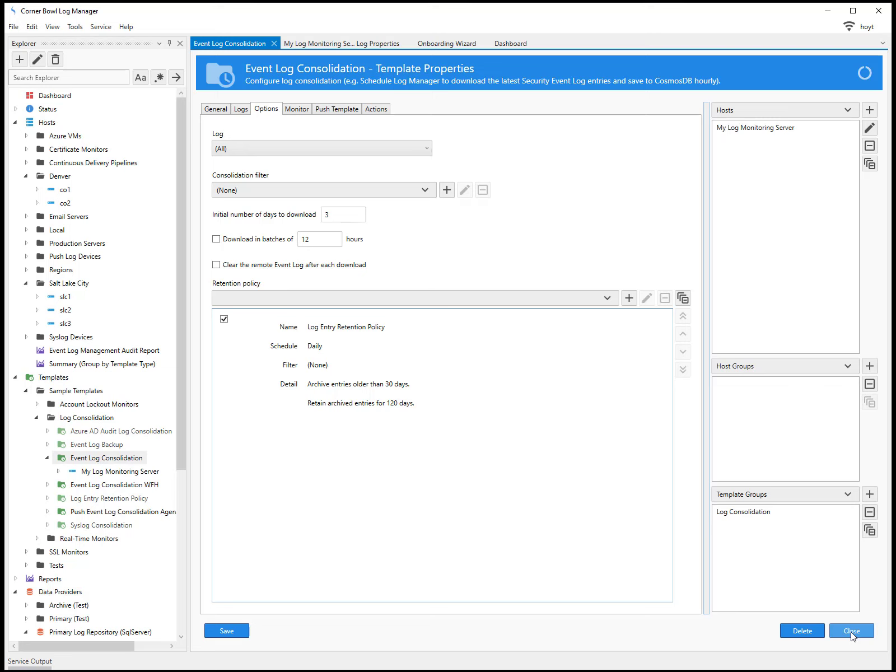
- Review the template's monitor rules, push template option, and On Start/Complete/Error/Recover actions
left_click(305, 108)
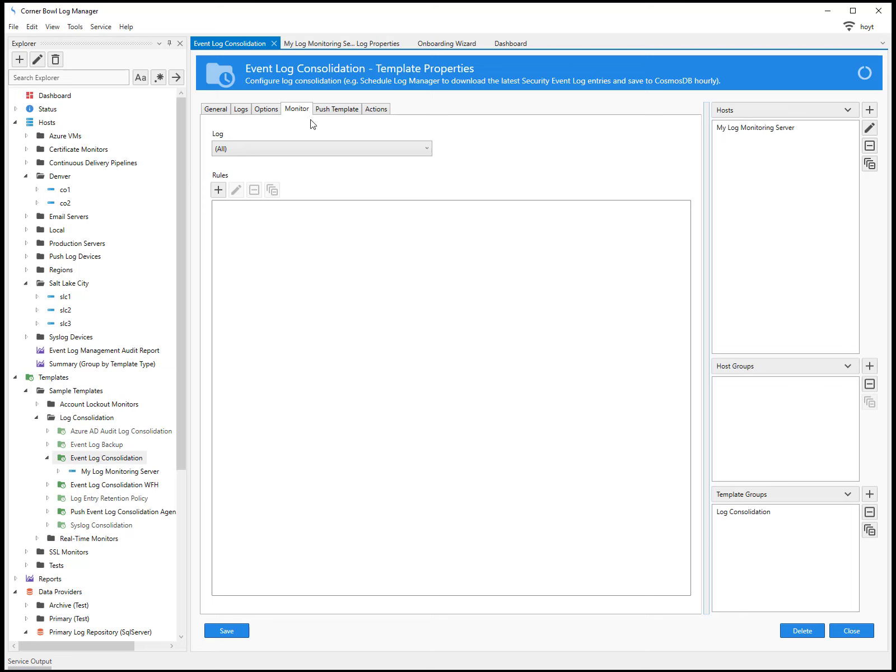
left_click(219, 190)
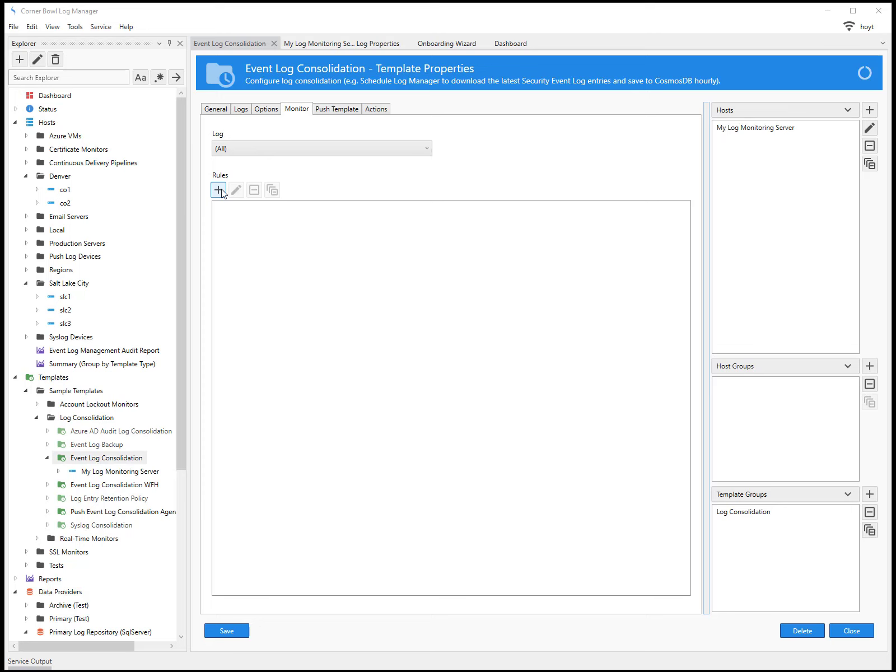
left_click(325, 112)
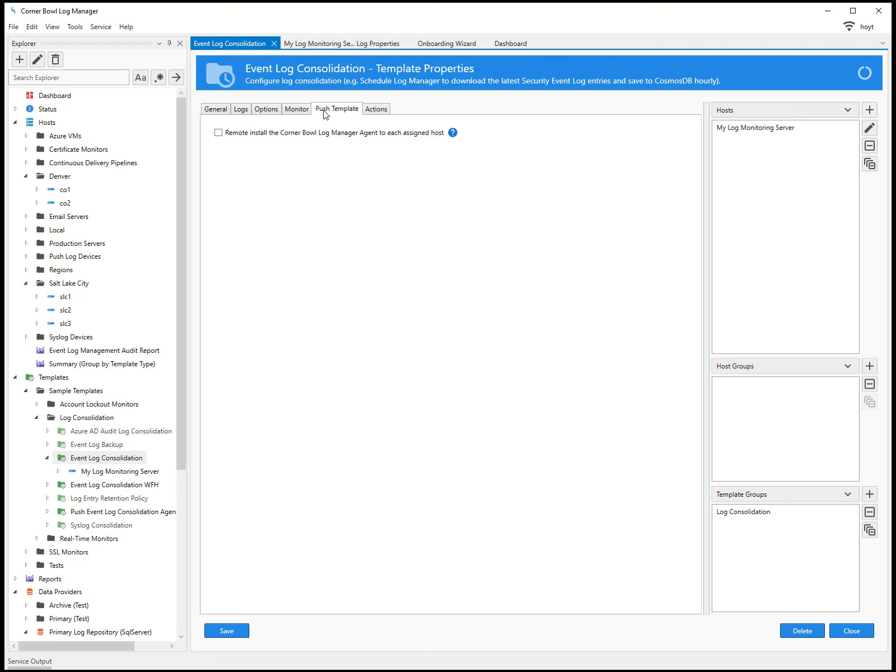
left_click(375, 110)
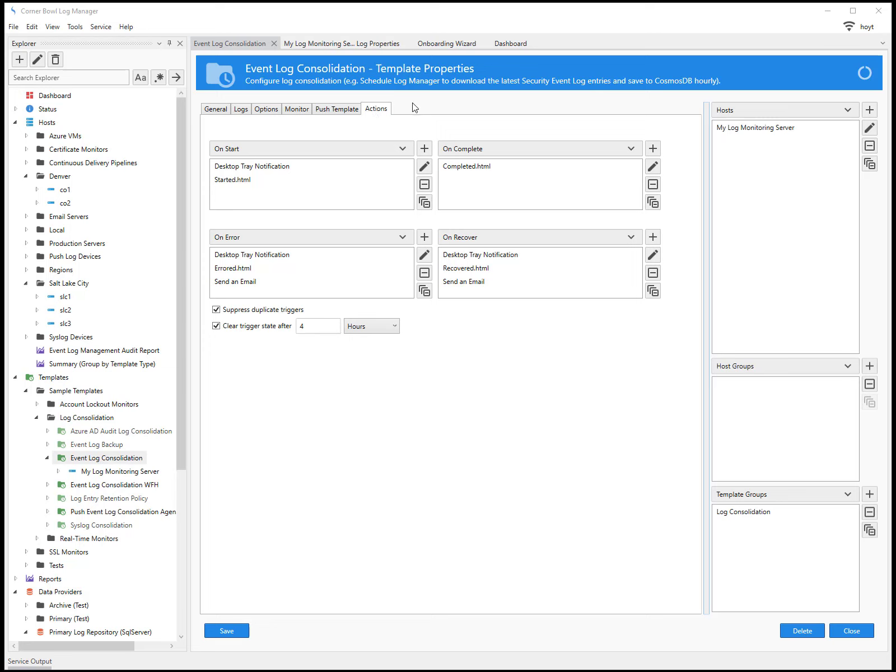
- Add the Denver and Salt Lake City host groups to the template
left_click(850, 109)
left_click(848, 110)
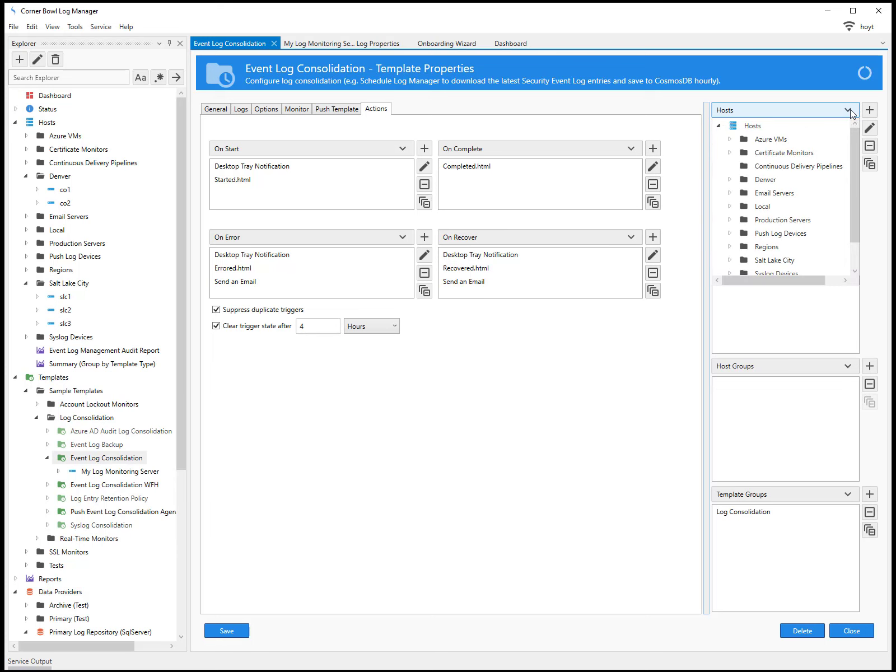
left_click(852, 109)
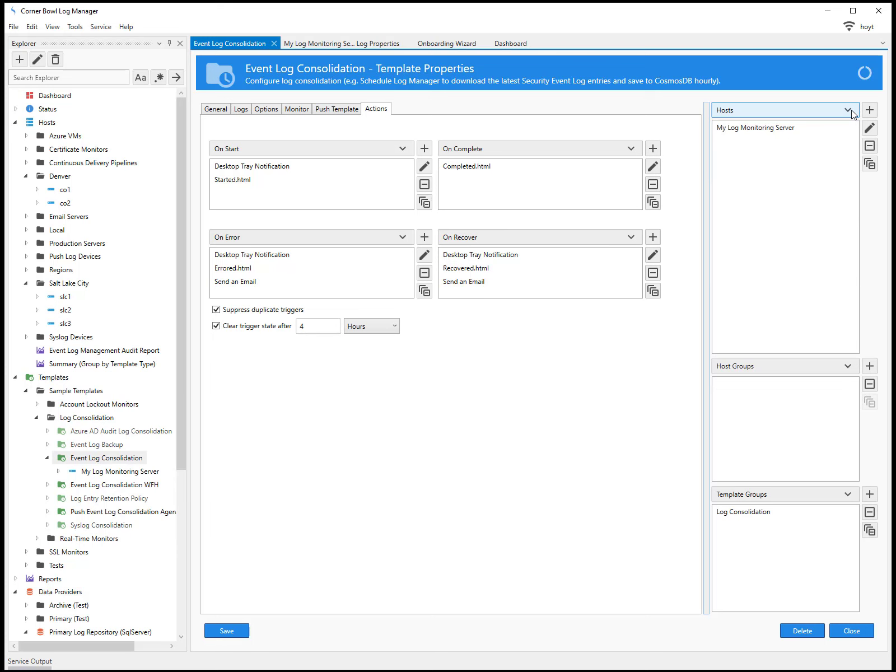
left_click(852, 371)
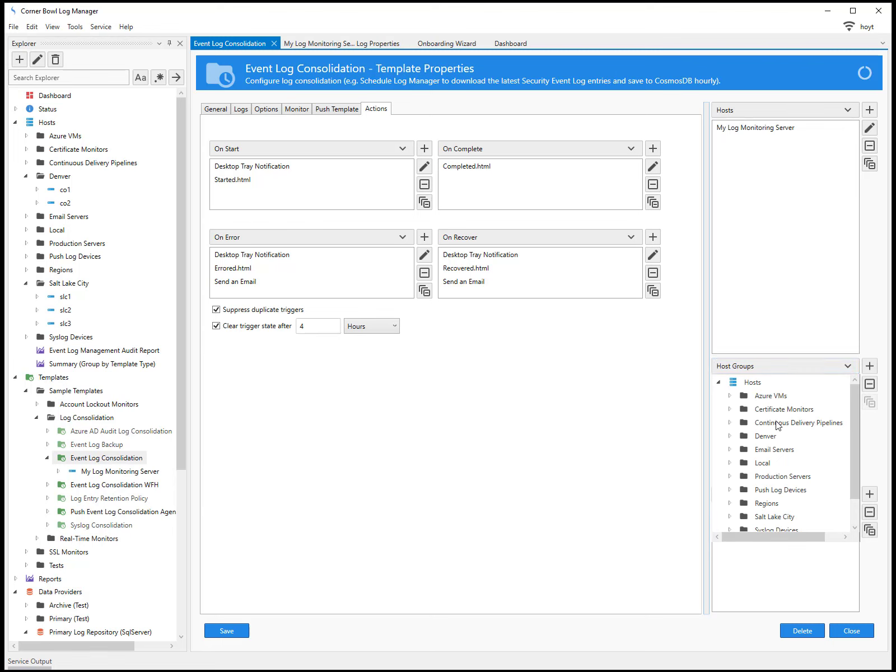
left_click(767, 439)
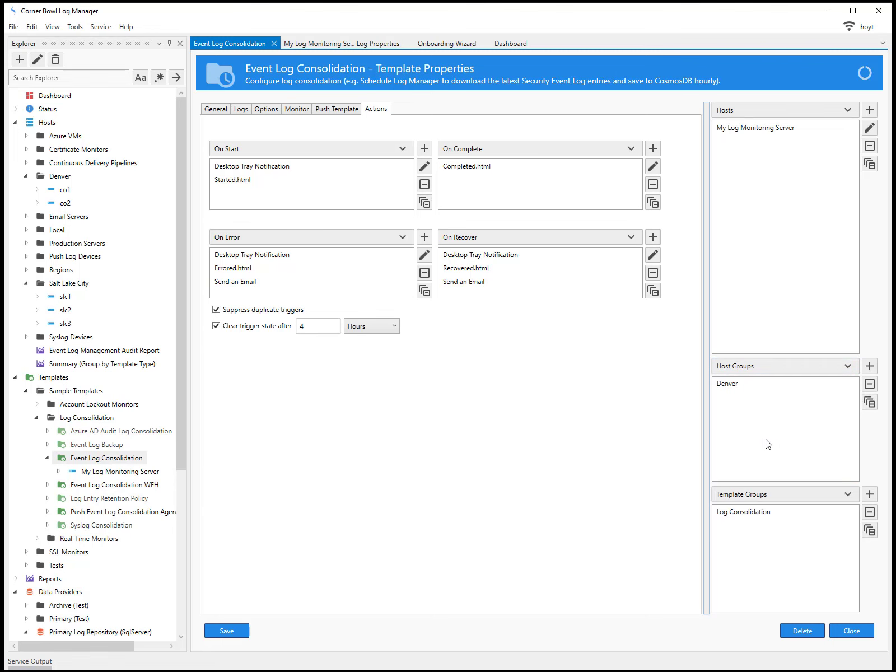
left_click(847, 367)
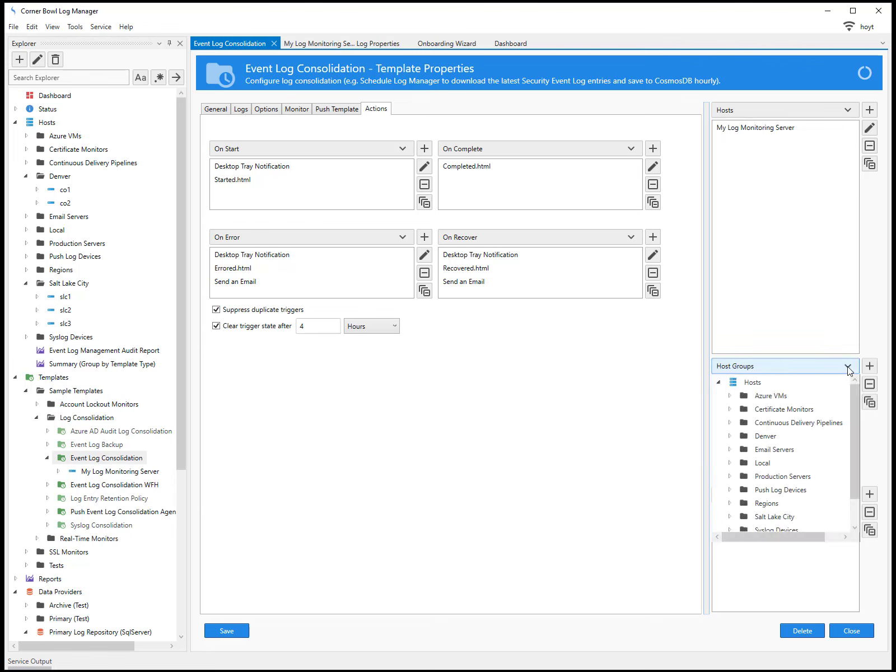
left_click(778, 517)
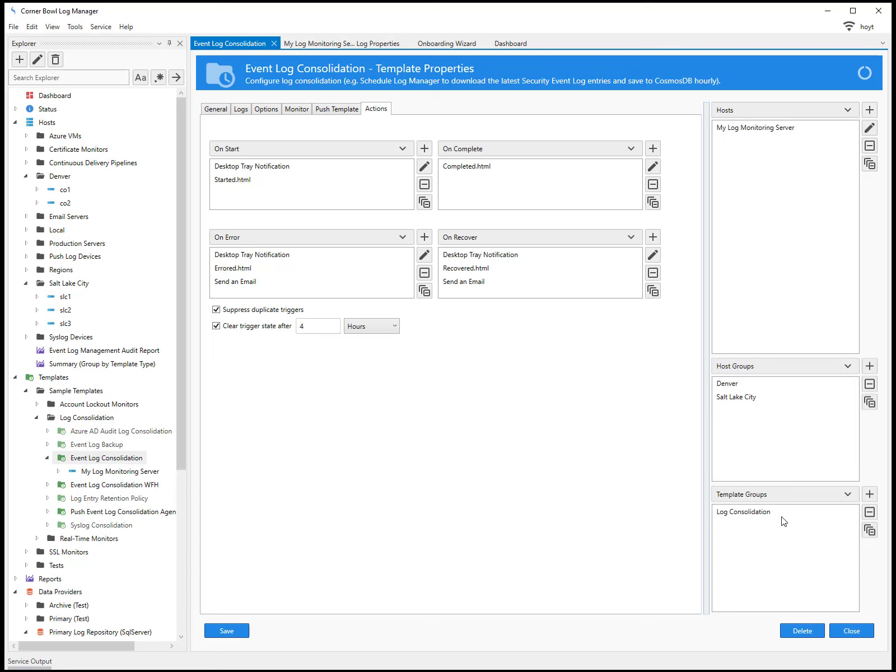
- Remove the stray Hosts group entry and save the template
left_click(847, 366)
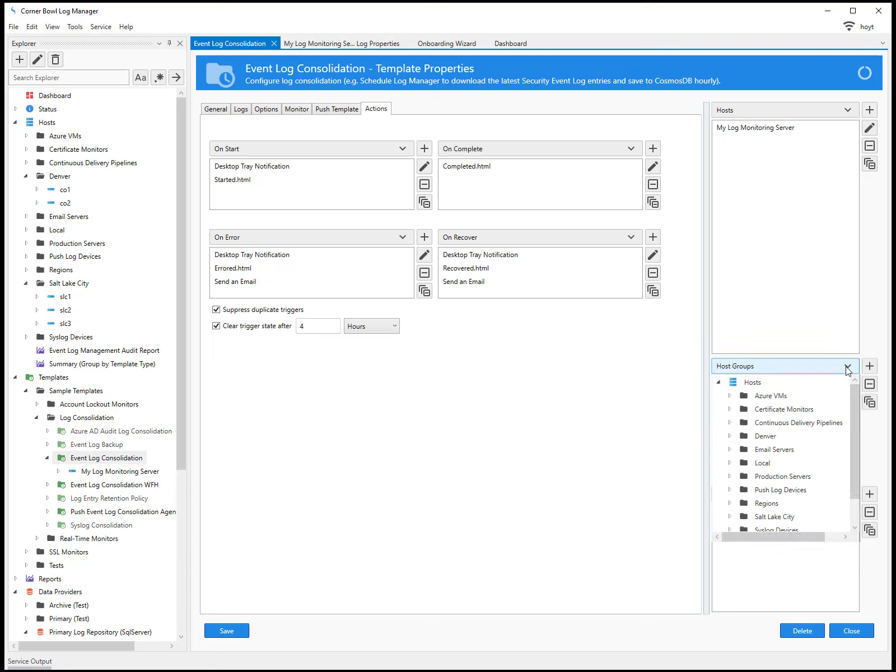
left_click(756, 385)
left_click(733, 399)
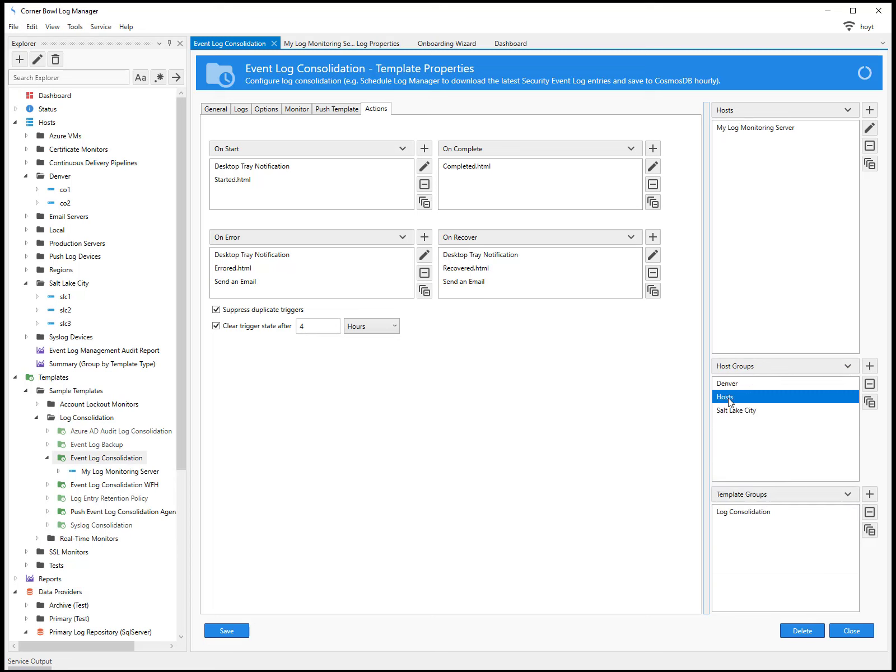
left_click(869, 385)
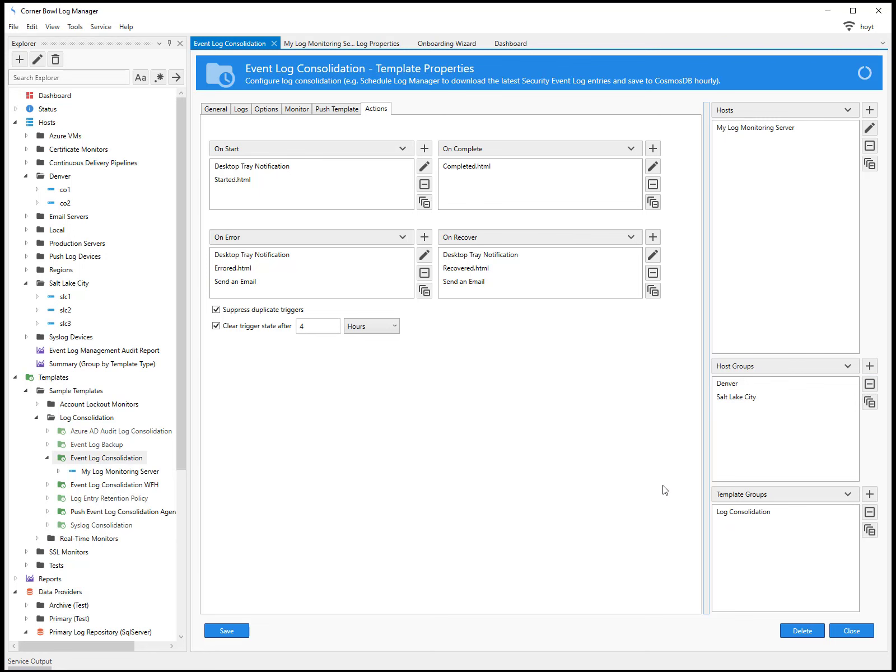
left_click(227, 630)
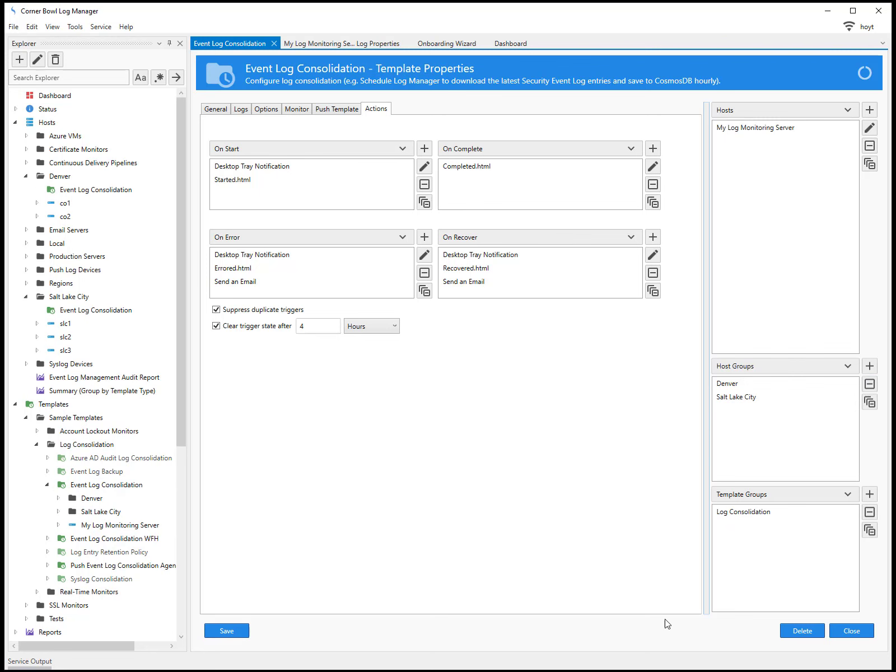
- Close the template editor and expand co1, Local, My Log Monitoring Server and Event Log Consolidation
left_click(843, 633)
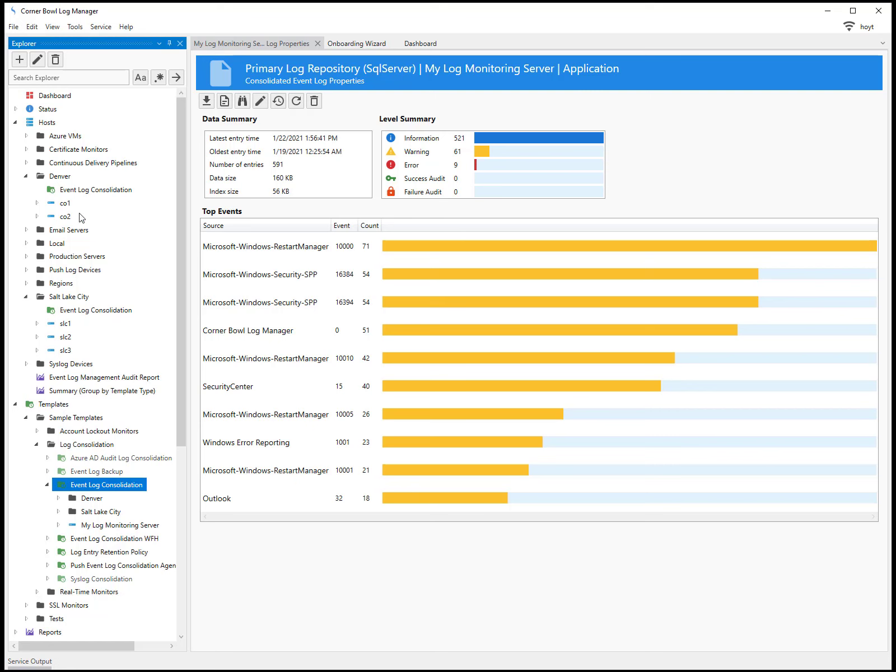
left_click(37, 203)
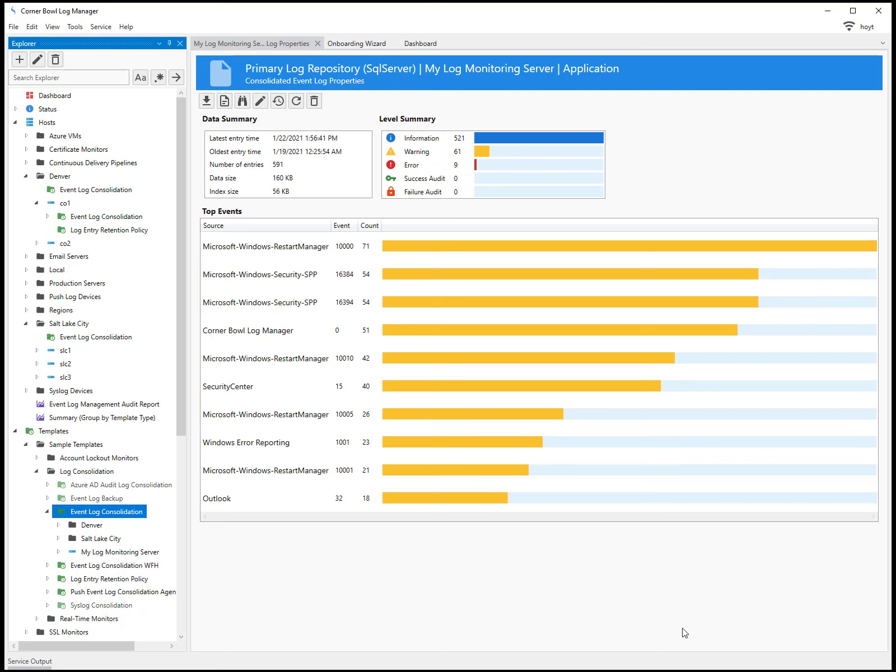
left_click(25, 270)
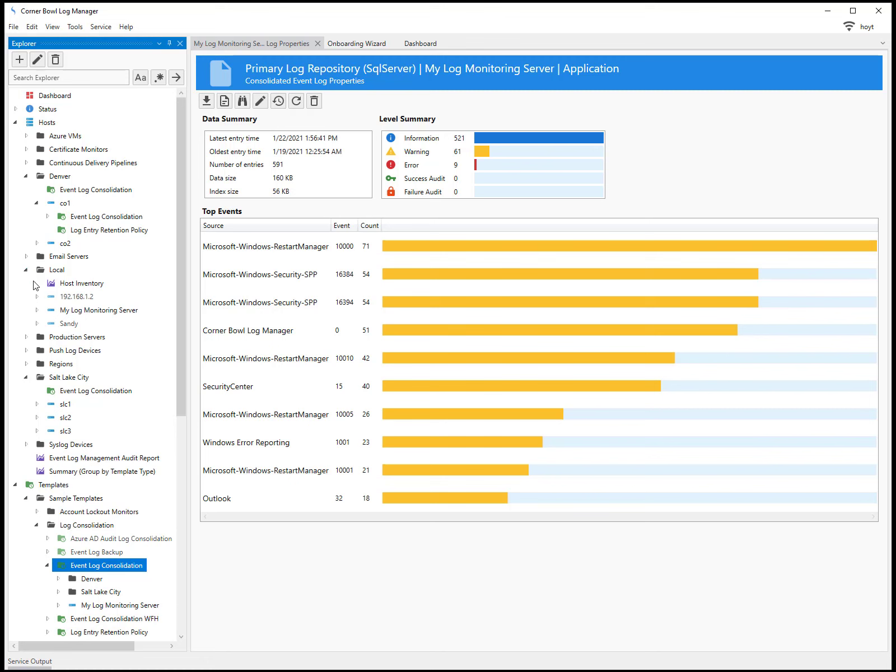
left_click(36, 310)
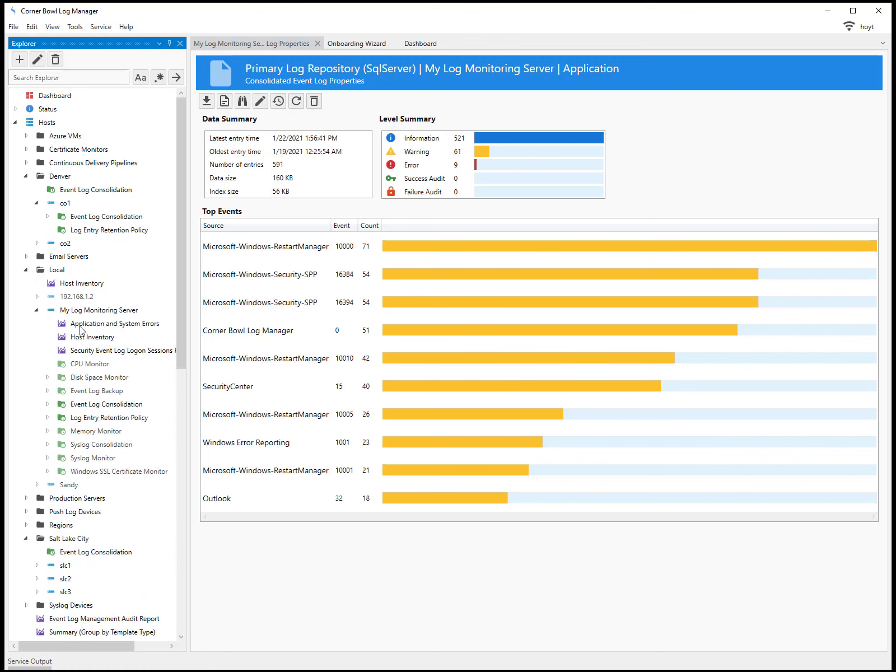
double_click(80, 406)
- Run Event Log Consolidation verbosely on My Log Monitoring Server, then select its Application log
right_click(80, 408)
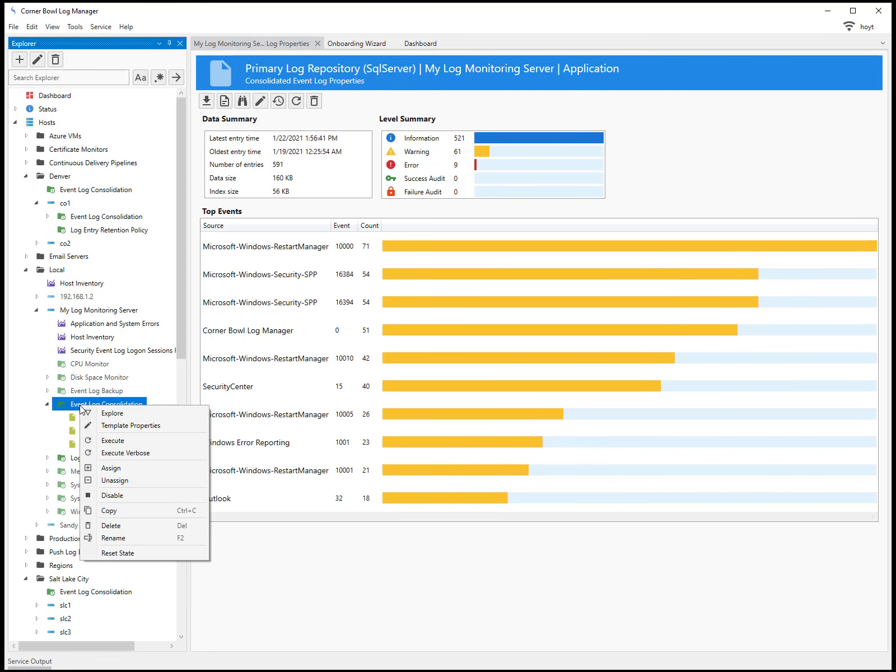
left_click(110, 453)
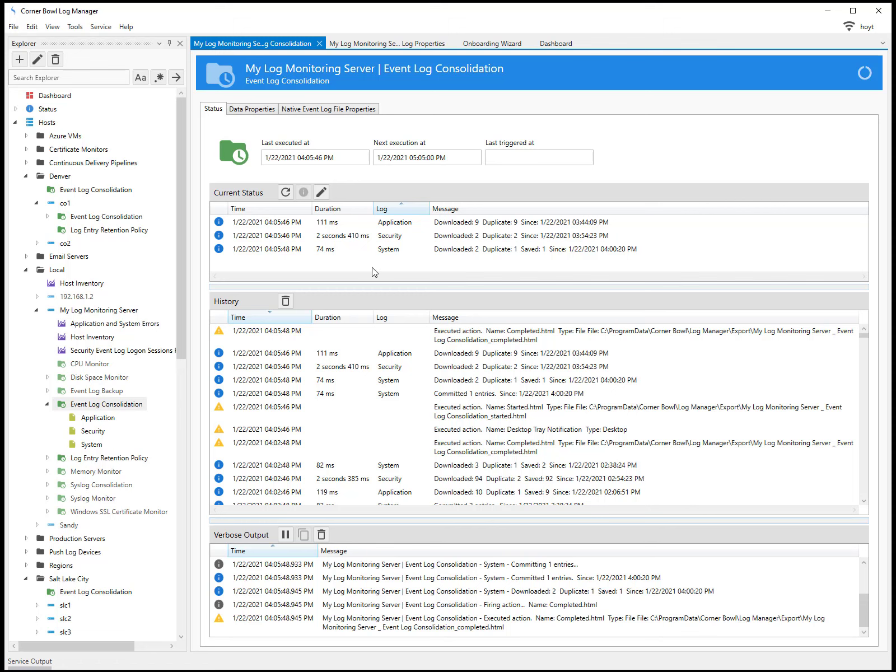
key("alt+Tab")
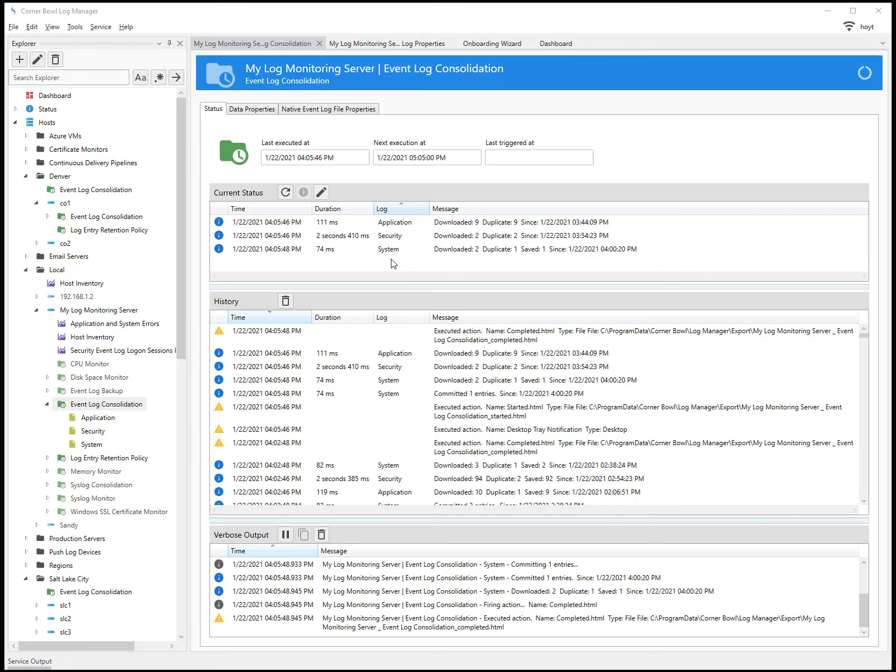
left_click(104, 420)
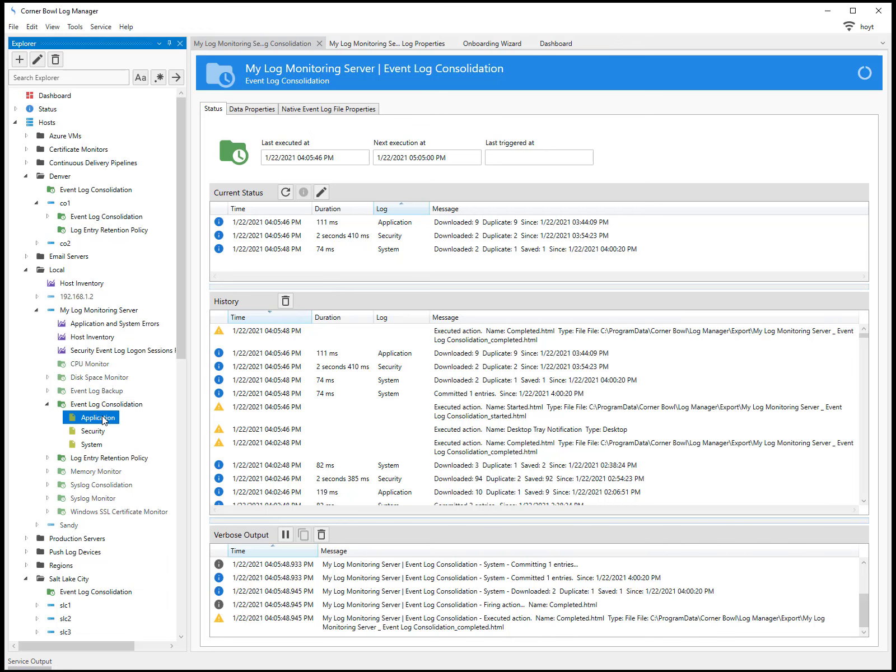
right_click(103, 420)
- View the consolidated Application log, accepting the default viewer options
left_click(129, 426)
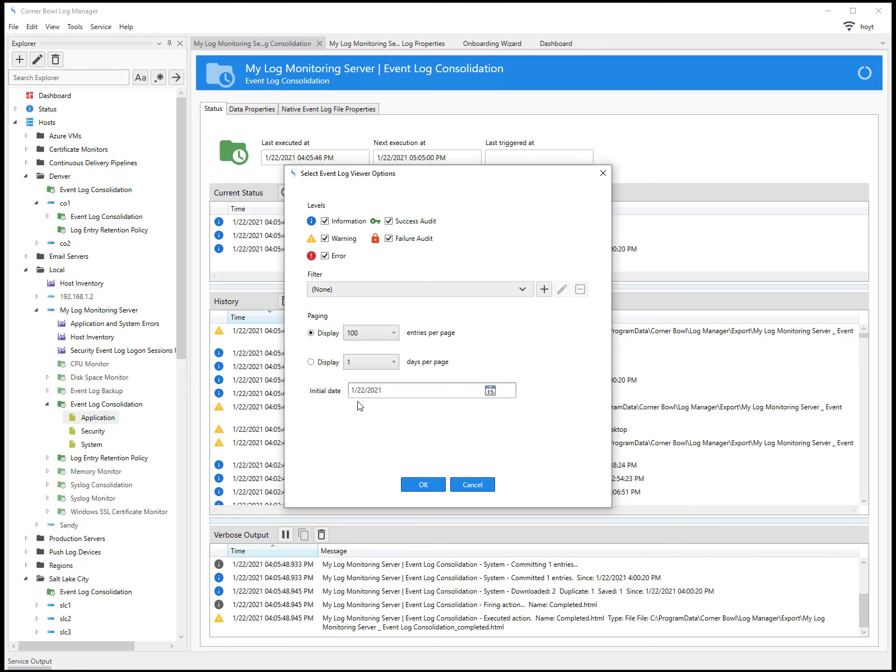
left_click(423, 485)
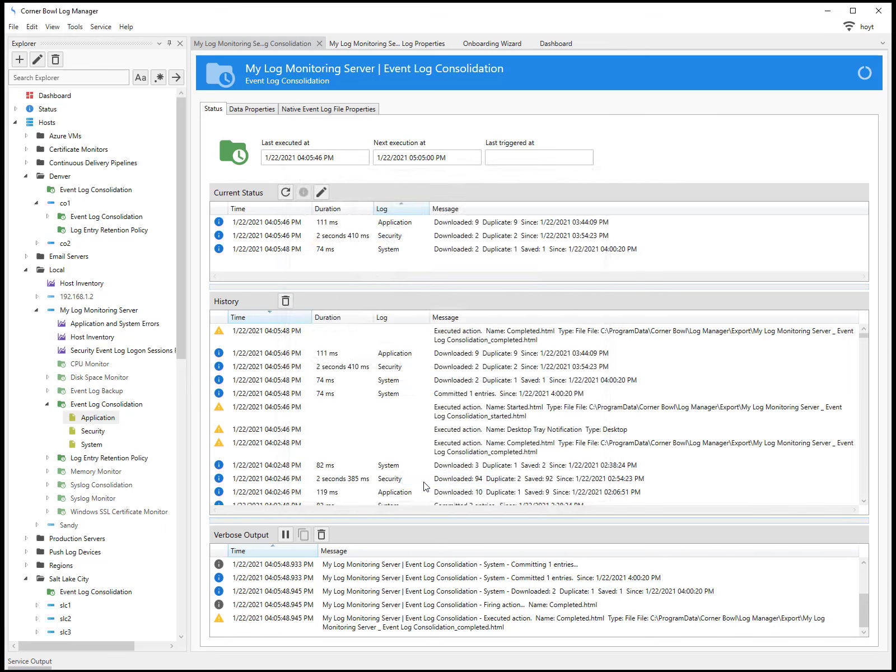